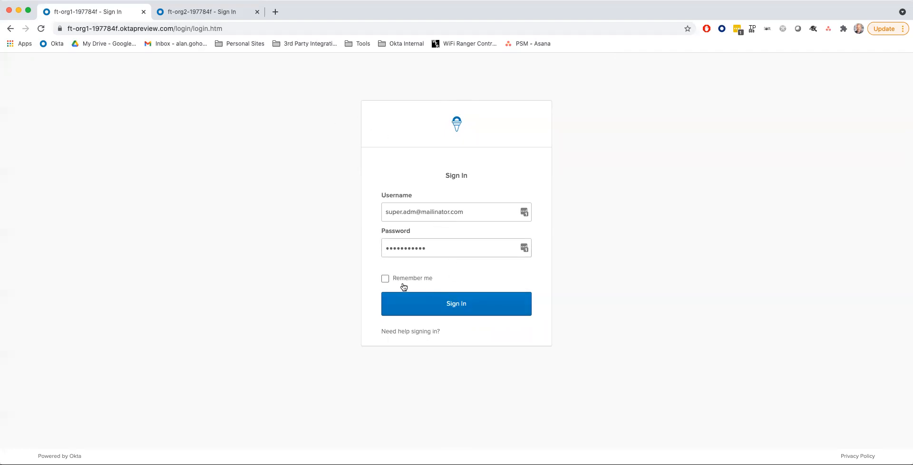
- Sign in to the first org's Okta Admin Console
left_click(406, 212)
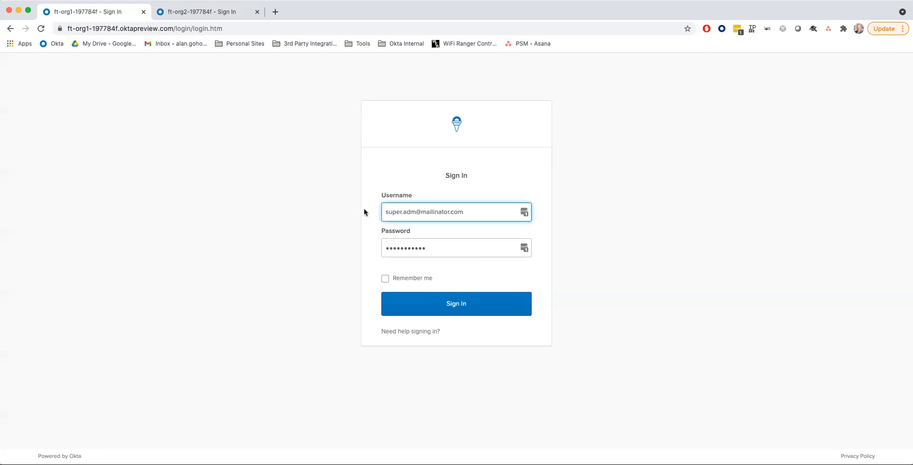
left_click(418, 248)
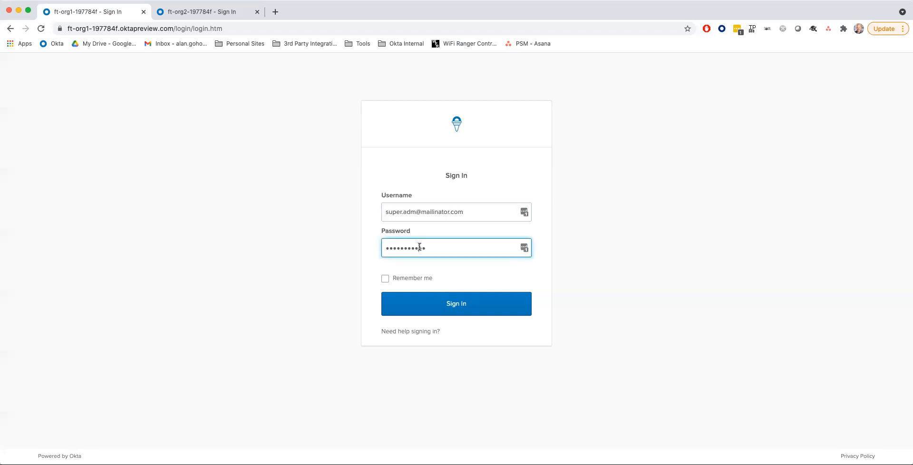
left_click(448, 305)
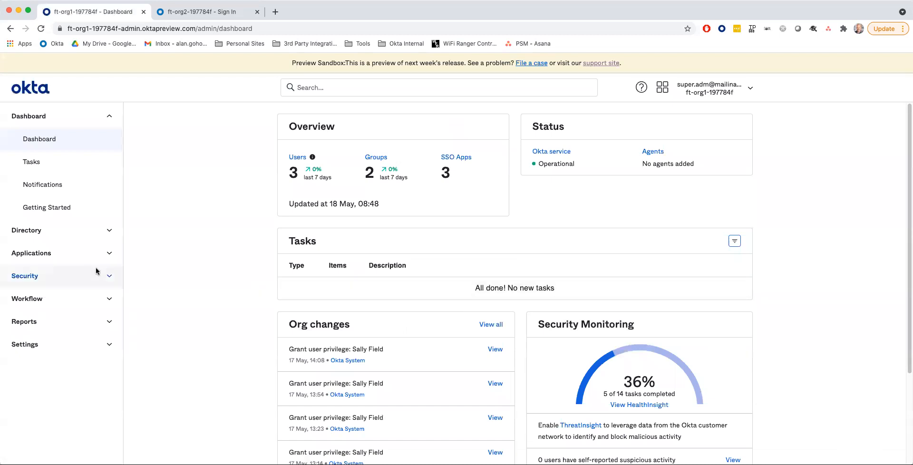
- Search the app catalog for 'Okta org2org' and open the Okta Org2Org integration
left_click(108, 255)
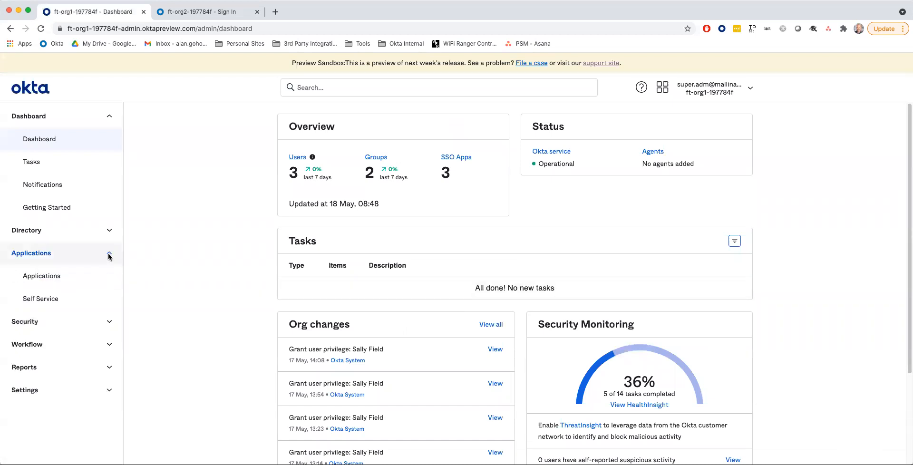
left_click(52, 275)
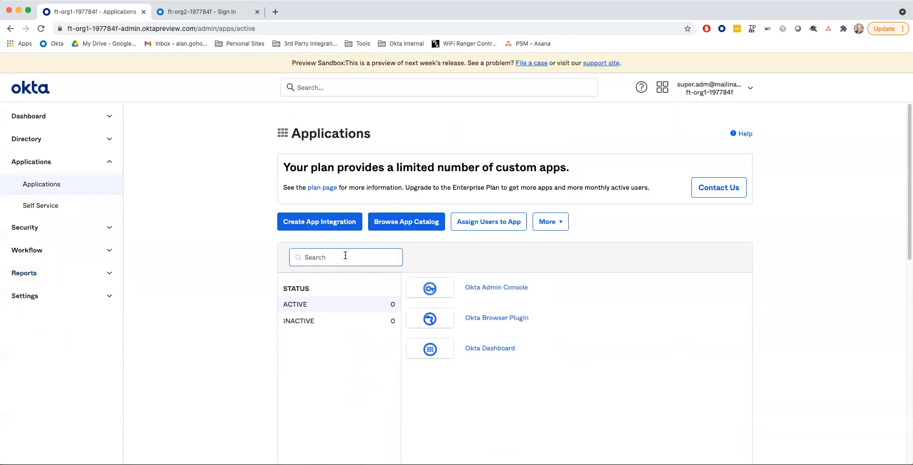
left_click(399, 223)
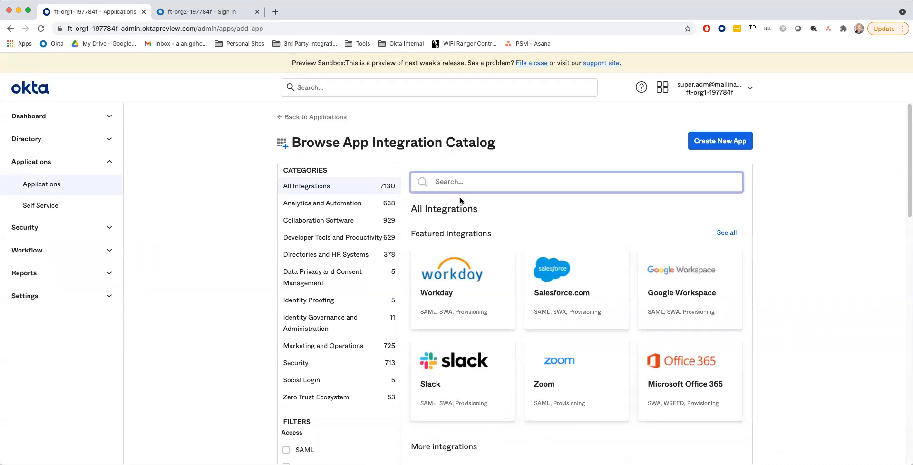
type("Ork")
key("BackSpace")
type("kta org2org")
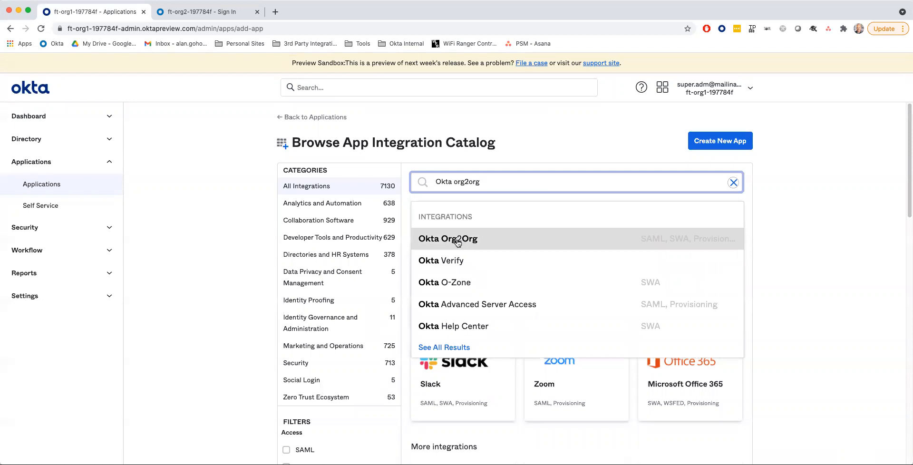
left_click(457, 242)
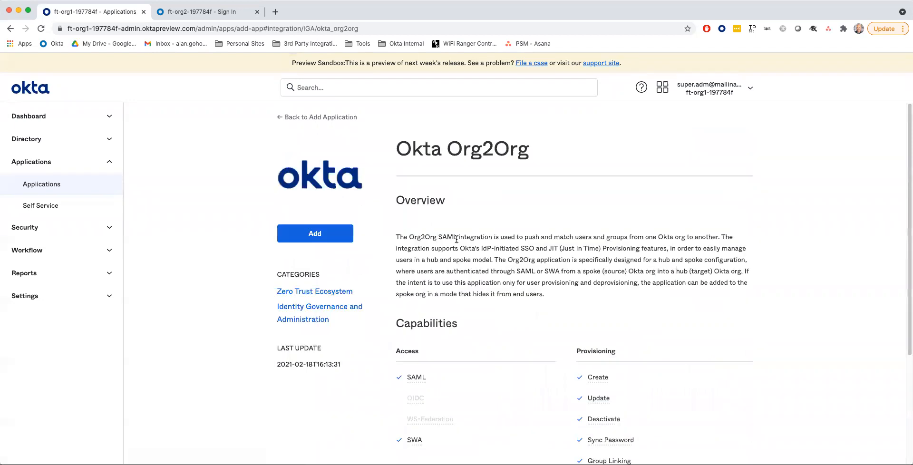
- Add the Okta Org2Org integration with the application label 'Partner Org'
left_click(307, 233)
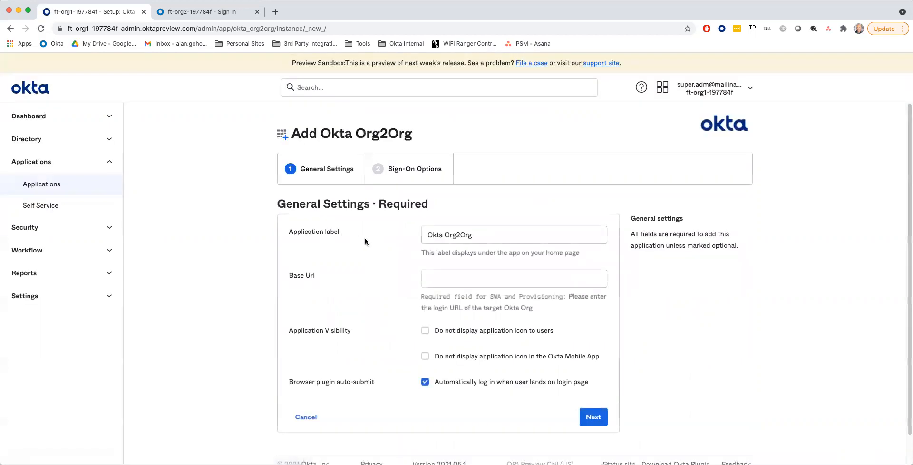
left_click_drag(490, 236, 361, 231)
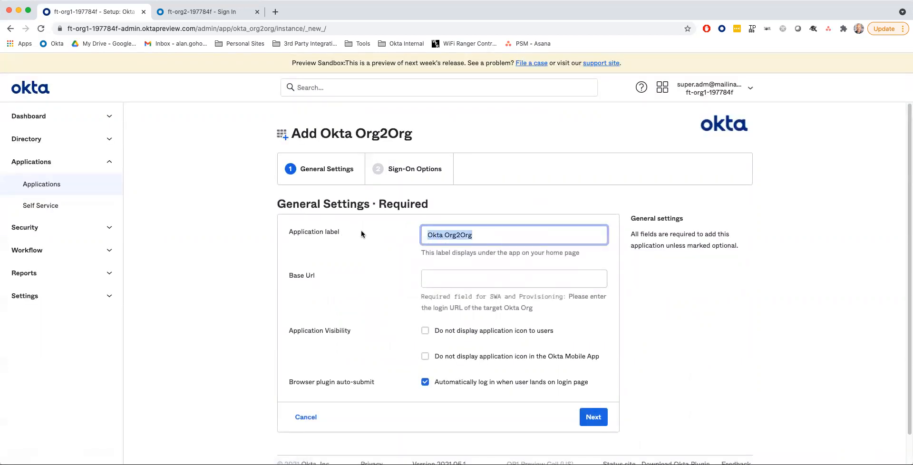
type("Par")
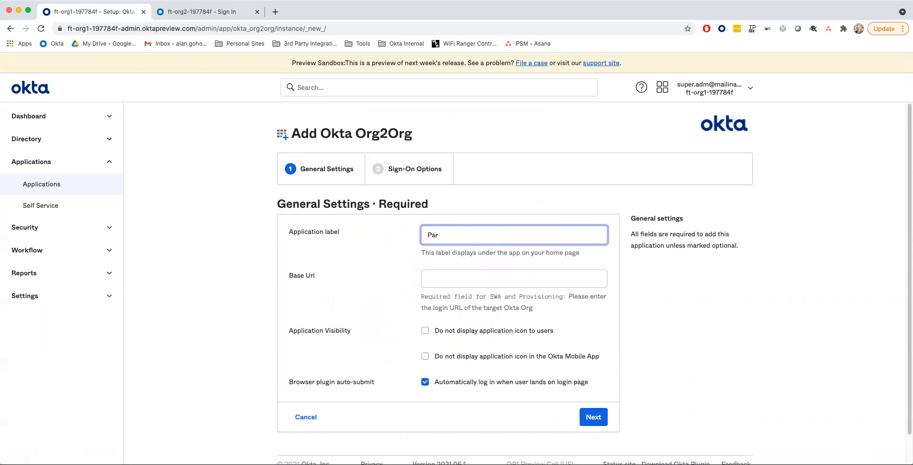
type("nert Org")
key("BackSpace")
key("BackSpace")
key("BackSpace")
key("BackSpace")
key("BackSpace")
key("BackSpace")
key("BackSpace")
key("BackSpace")
type("tner Org")
key("Tab")
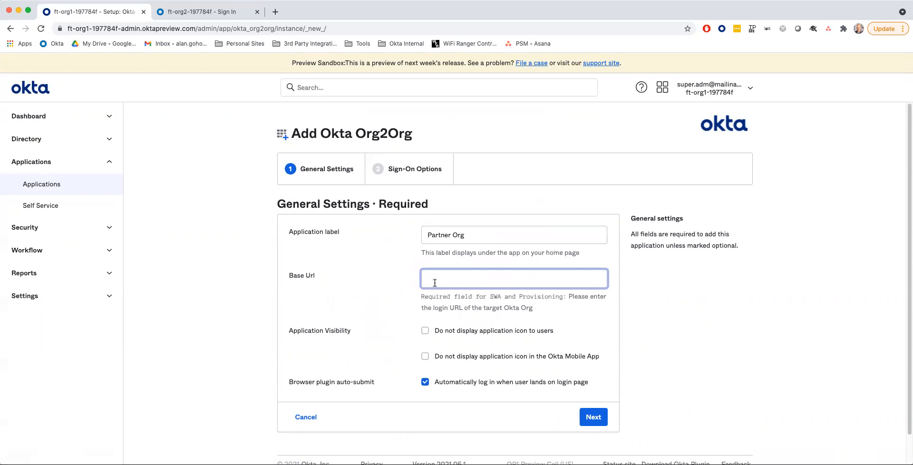
left_click(194, 13)
left_click(121, 28)
left_click(141, 29)
left_click_drag(68, 29, 196, 28)
key("super+c")
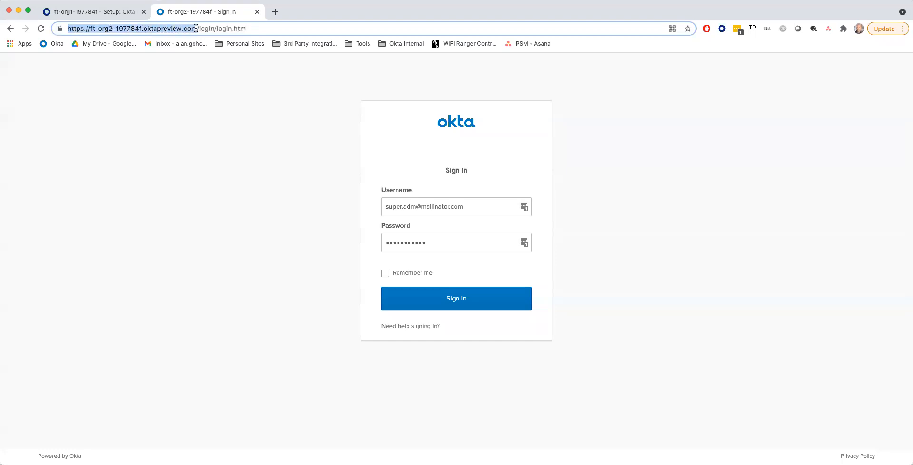
left_click(107, 14)
left_click(446, 282)
key("super+v")
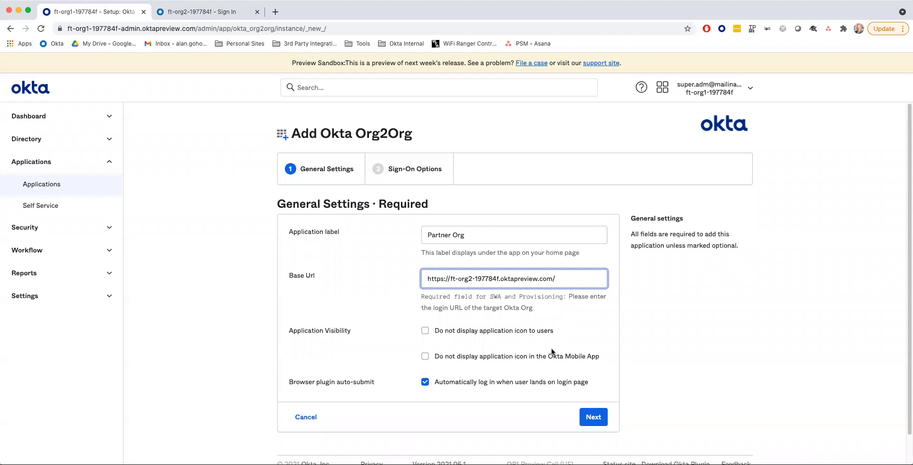
scroll(536, 348, "down", 1)
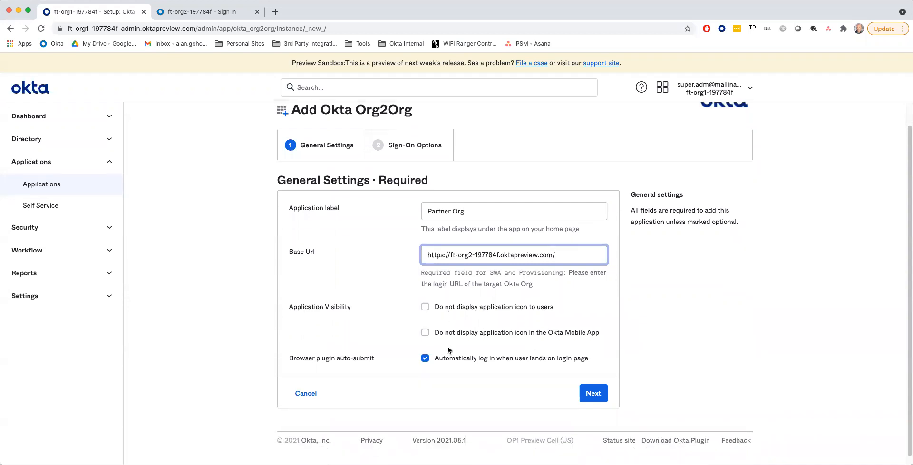
- Keep SAML 2.0 sign-on, review Advanced Sign-on Settings, and finish creating Partner Org
left_click(594, 393)
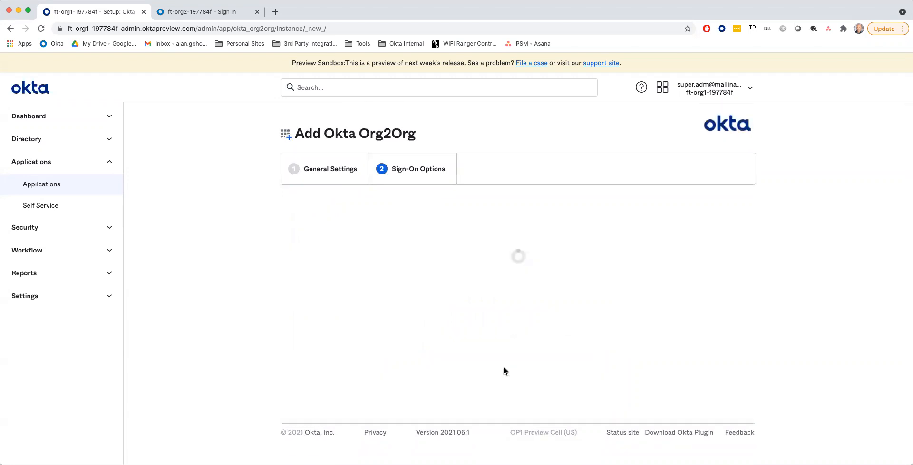
scroll(377, 306, "down", 1)
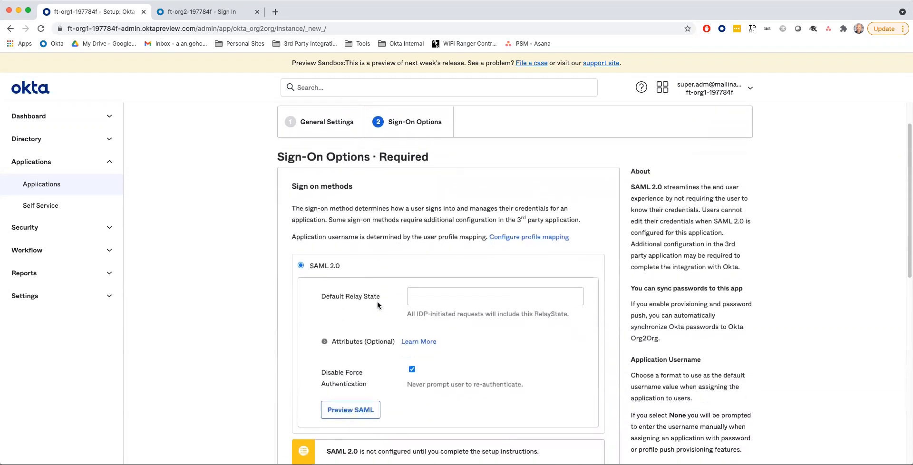
scroll(378, 305, "down", 3)
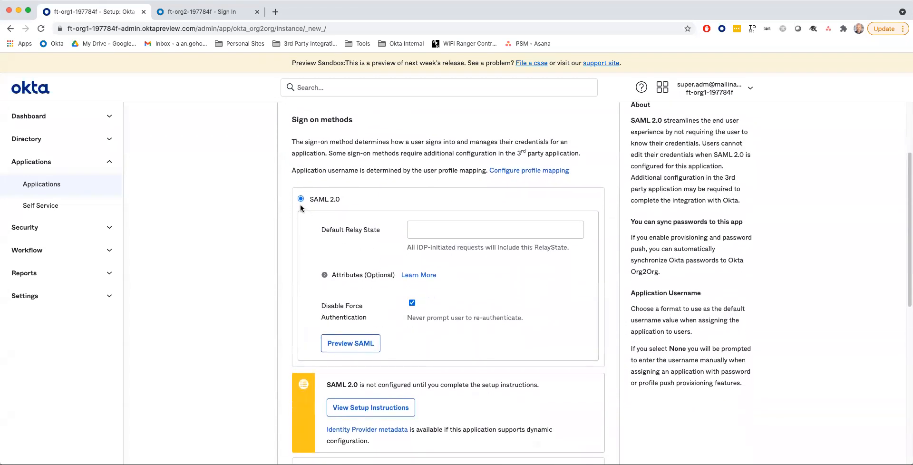
scroll(298, 208, "down", 15)
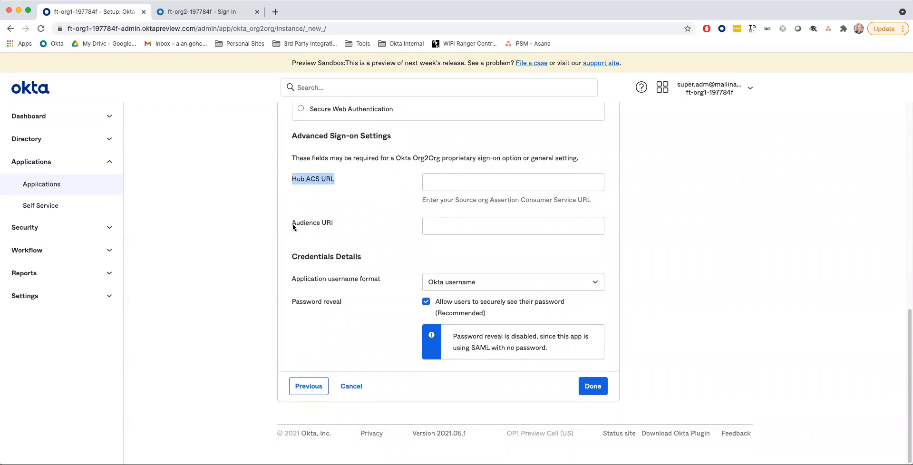
left_click_drag(294, 225, 347, 226)
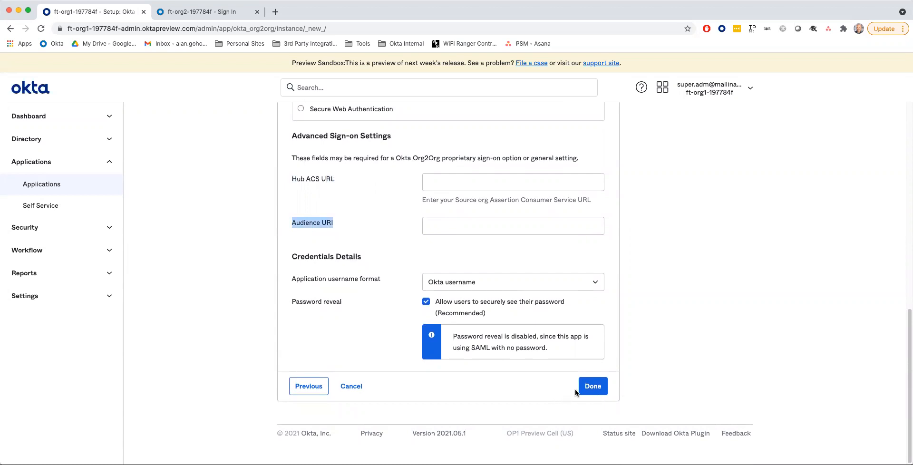
left_click(592, 389)
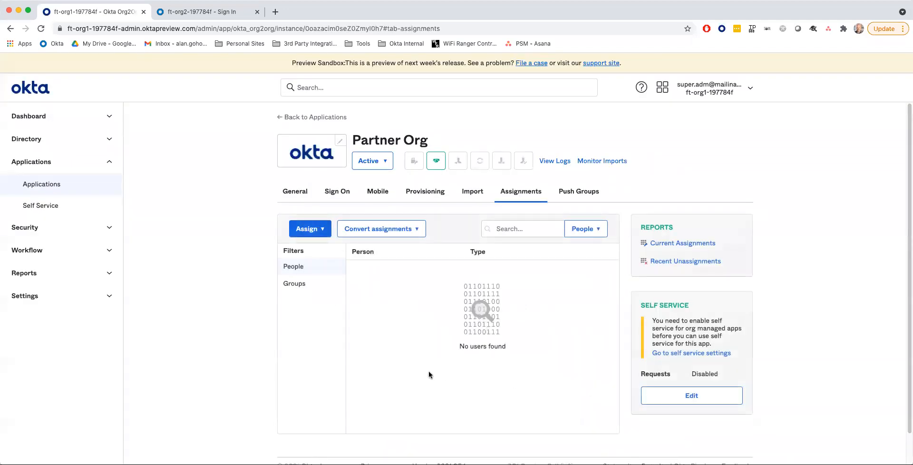
- On Partner Org's Provisioning tab, configure the API integration and tick Enable API integration
left_click(424, 191)
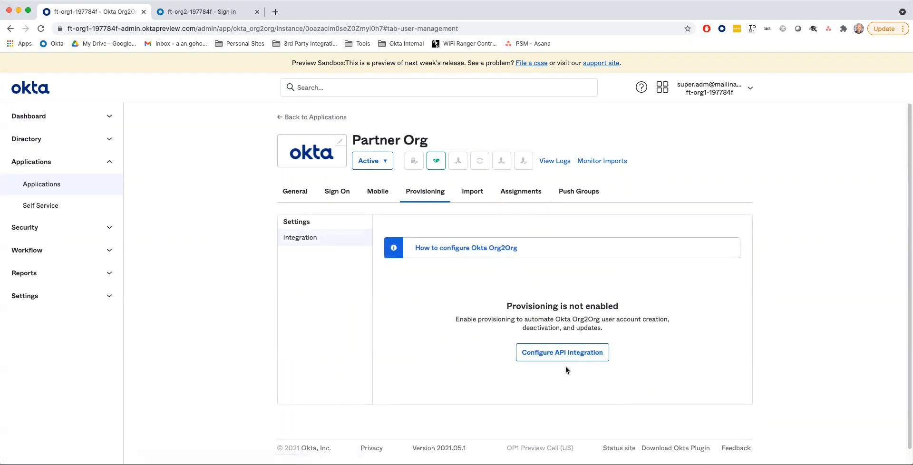
left_click(563, 353)
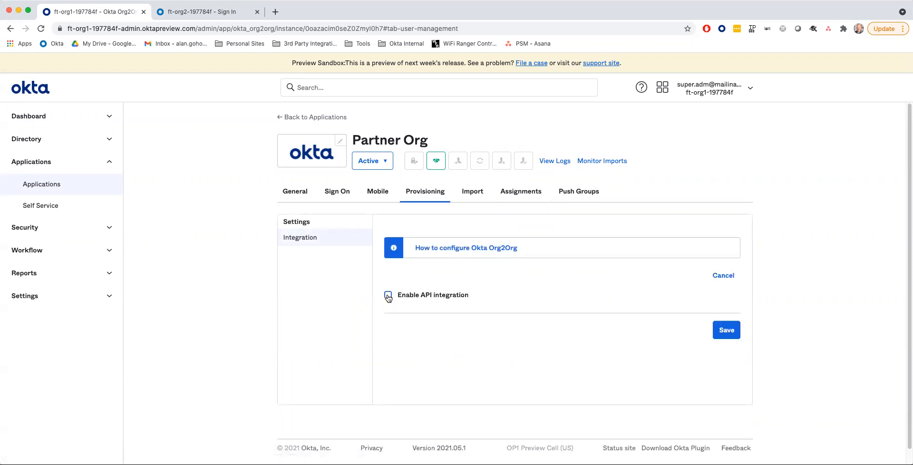
left_click(388, 297)
left_click(541, 354)
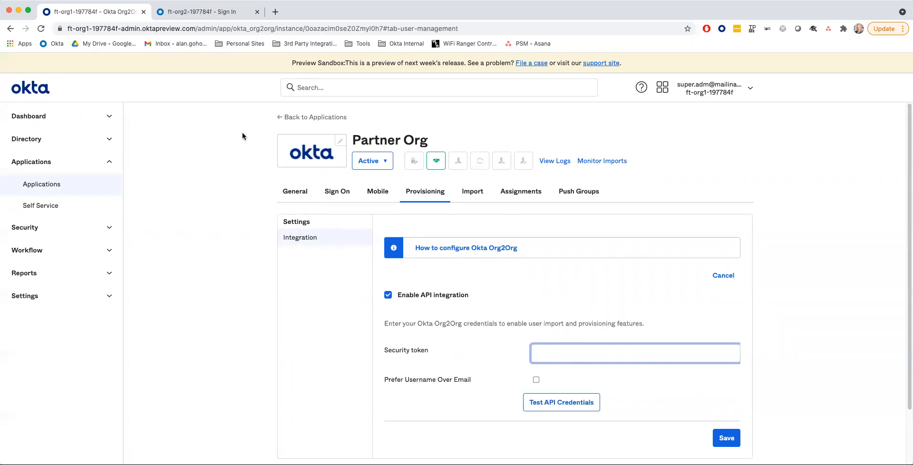
- Sign in to the second org and open Directory > People
left_click(194, 12)
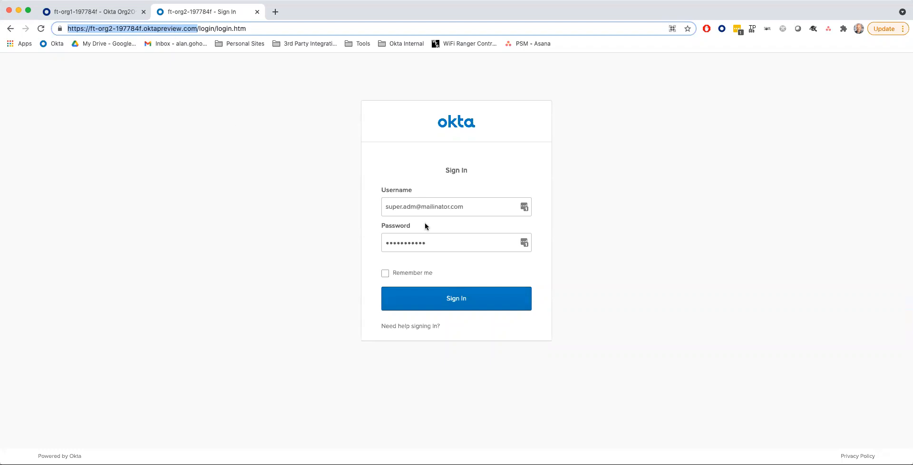
left_click(462, 298)
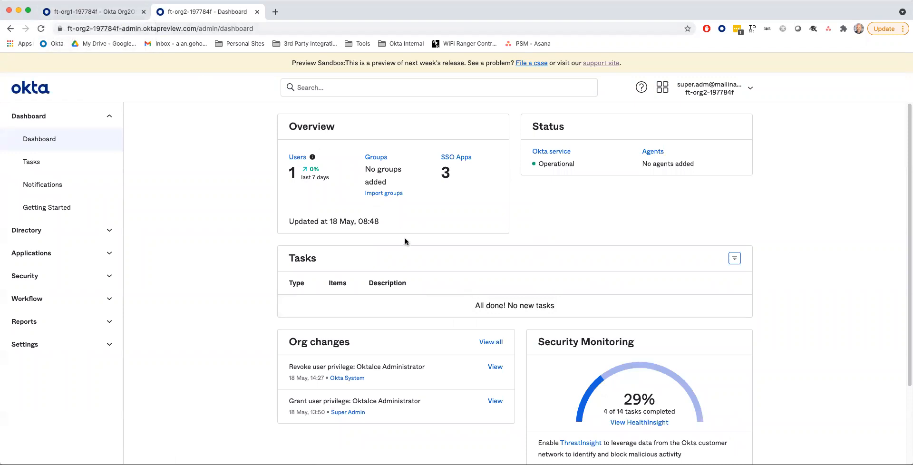
scroll(181, 218, "down", 2)
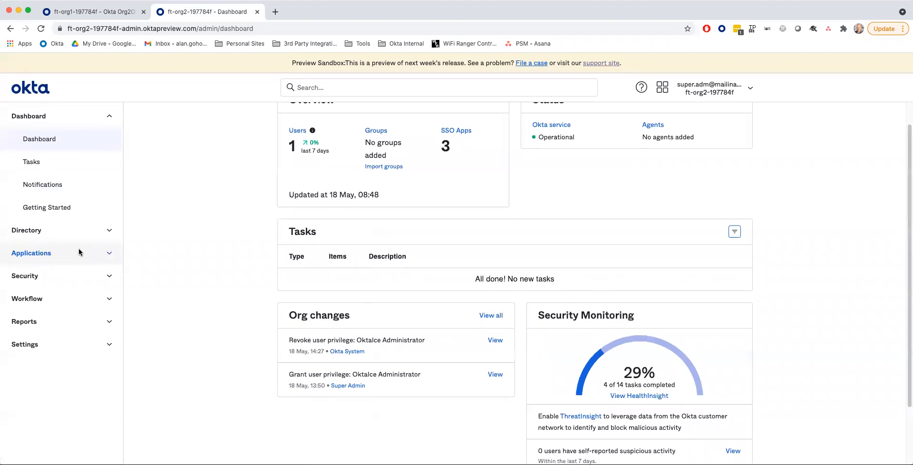
left_click(108, 231)
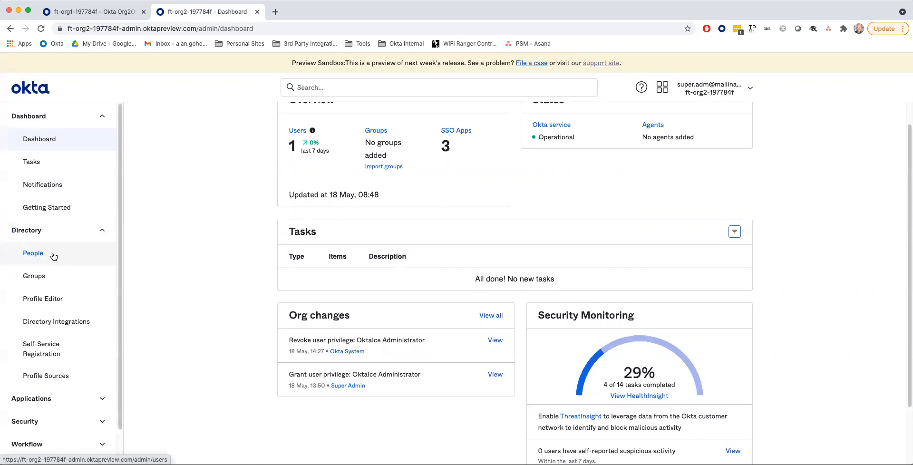
left_click(54, 257)
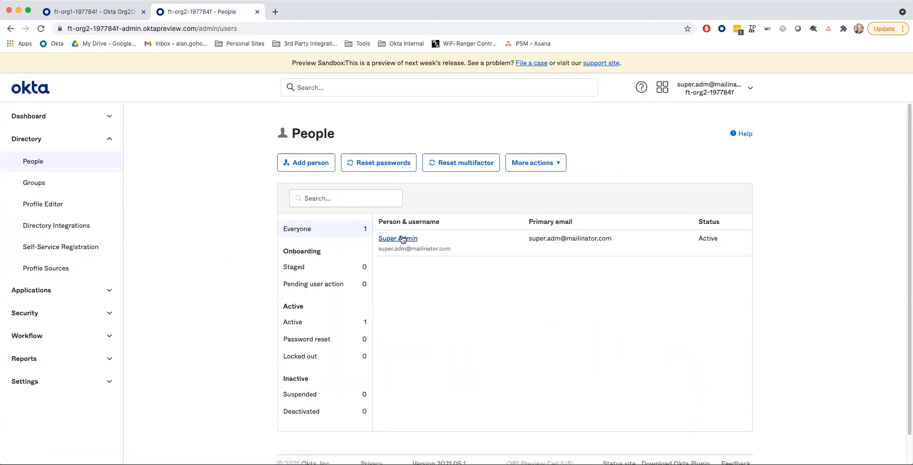
- Add a person named OktaIce Administrator, entering the user's e-mail address as username
left_click(309, 165)
left_click(455, 195)
left_click(454, 194)
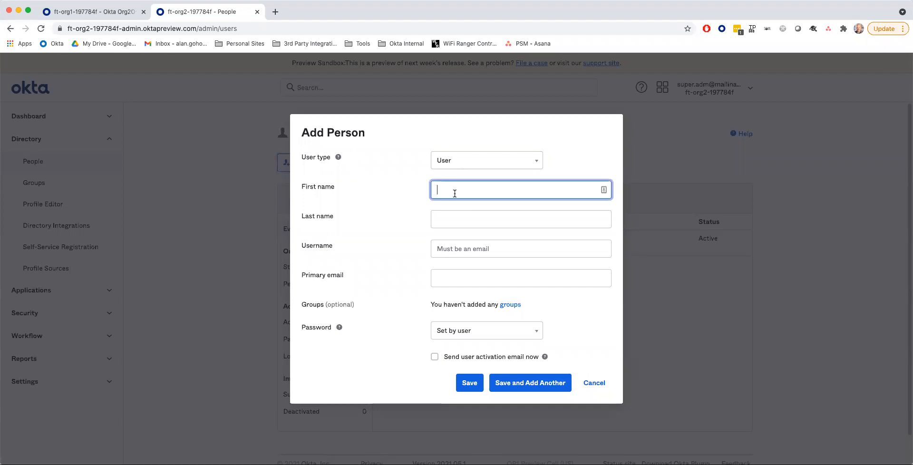
type("OktaIce")
key("Tab")
type("Administrator")
key("Tab")
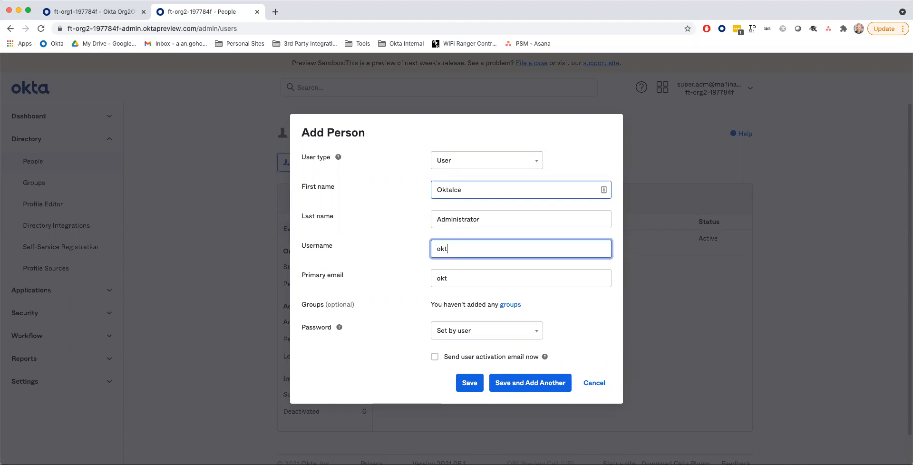
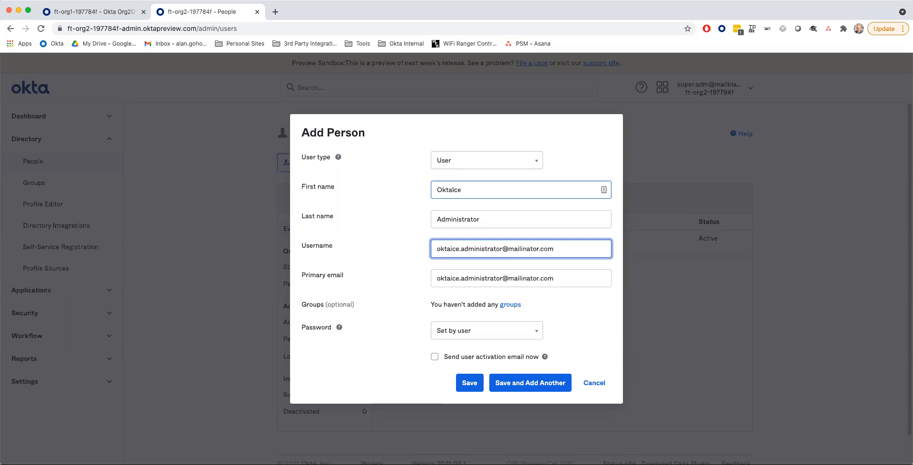
key("super+a")
key("super+c")
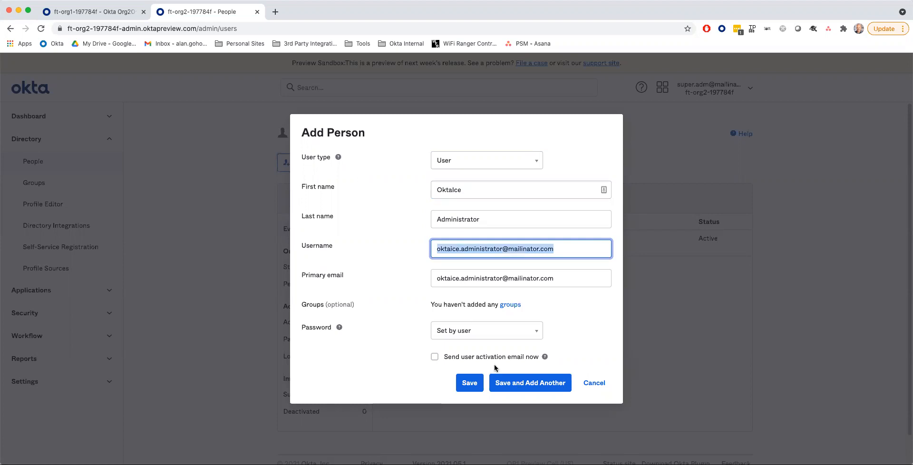
- Set an admin-chosen password without forcing a change at first login, and save the user
left_click(474, 332)
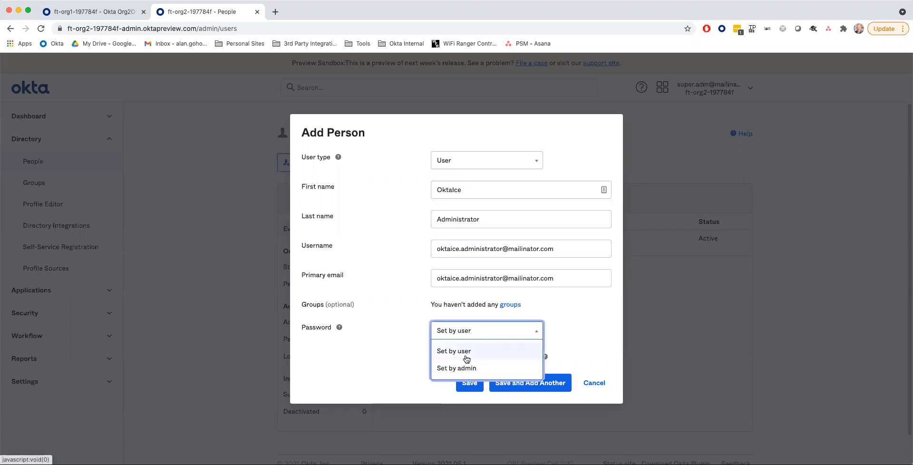
left_click(443, 368)
left_click(461, 341)
type("••••••••")
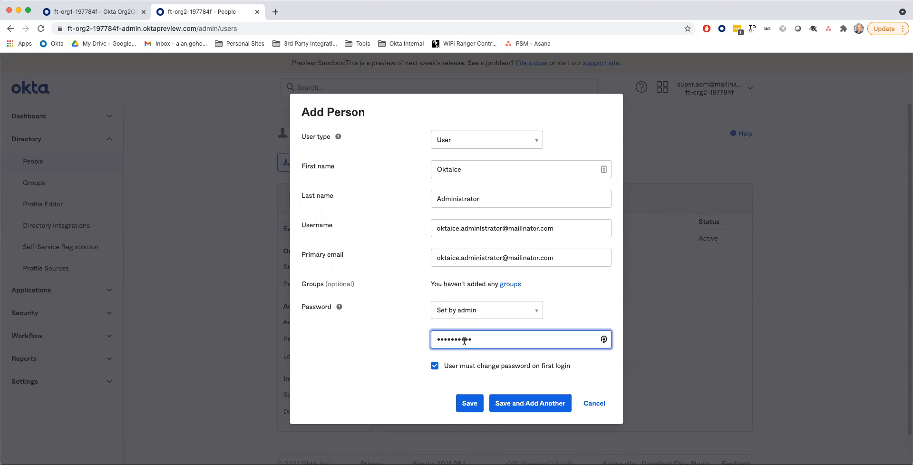
left_click(434, 367)
left_click(434, 368)
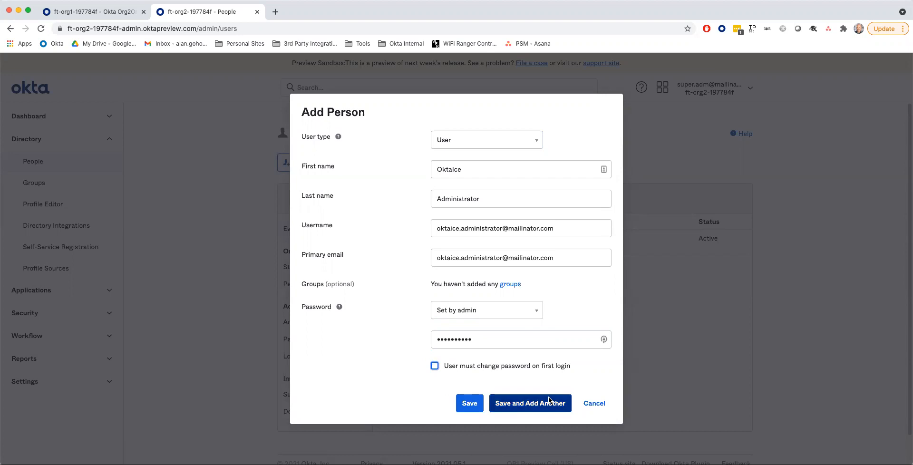
left_click(471, 404)
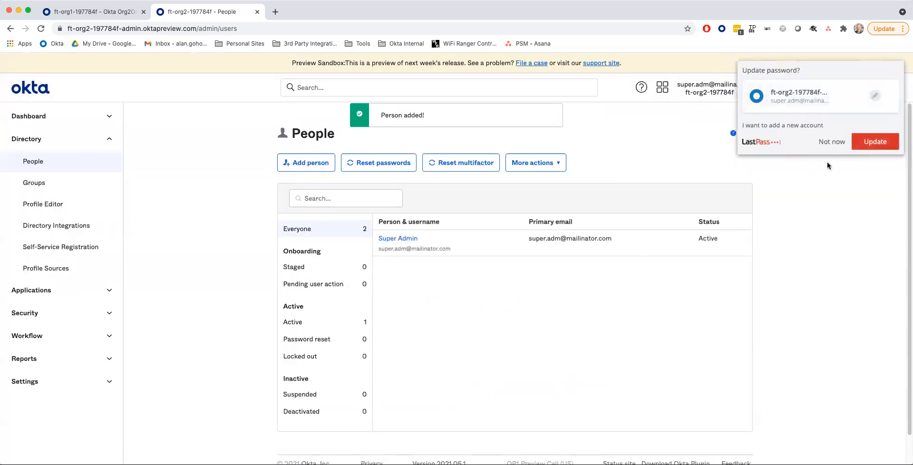
left_click(831, 141)
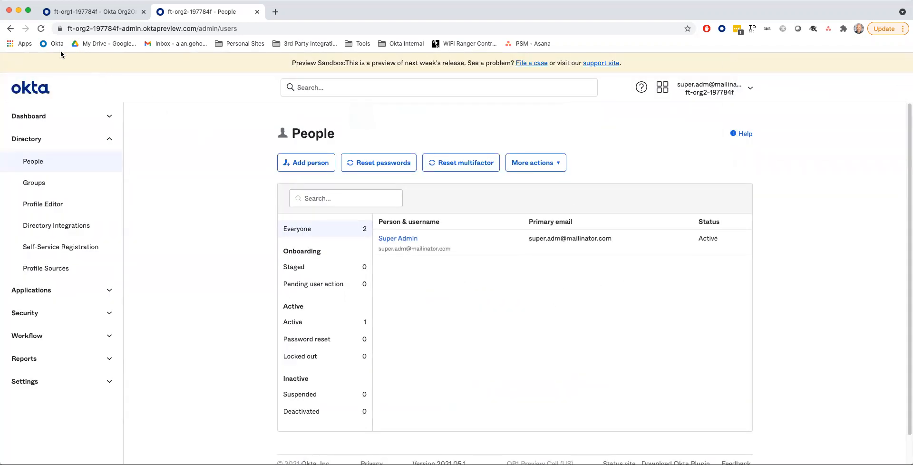
- Reload the page and go to Security > Administrators
left_click(41, 29)
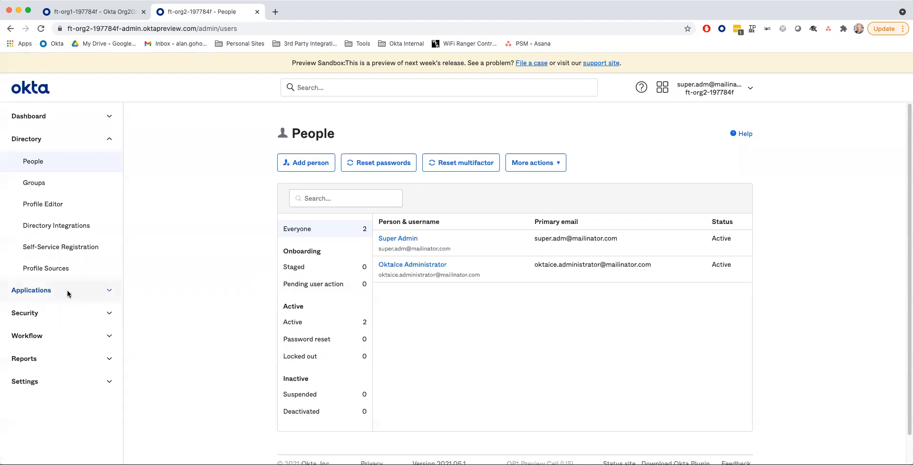
left_click(109, 314)
scroll(52, 312, "down", 5)
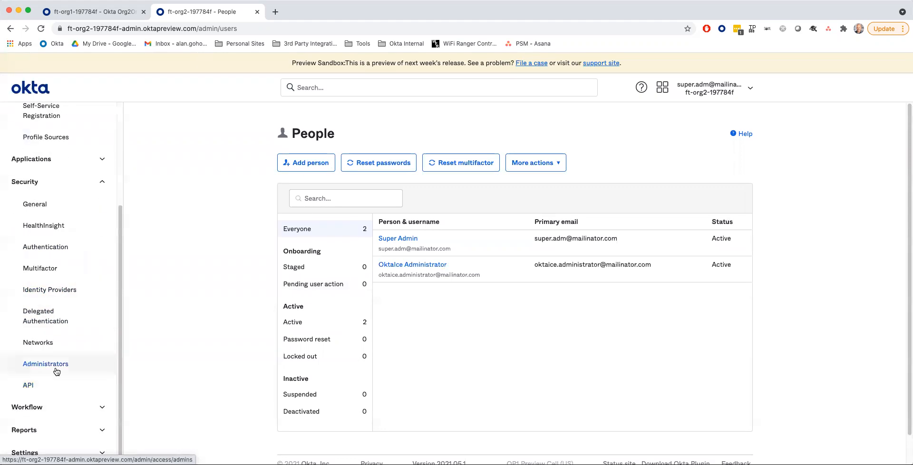
left_click(46, 364)
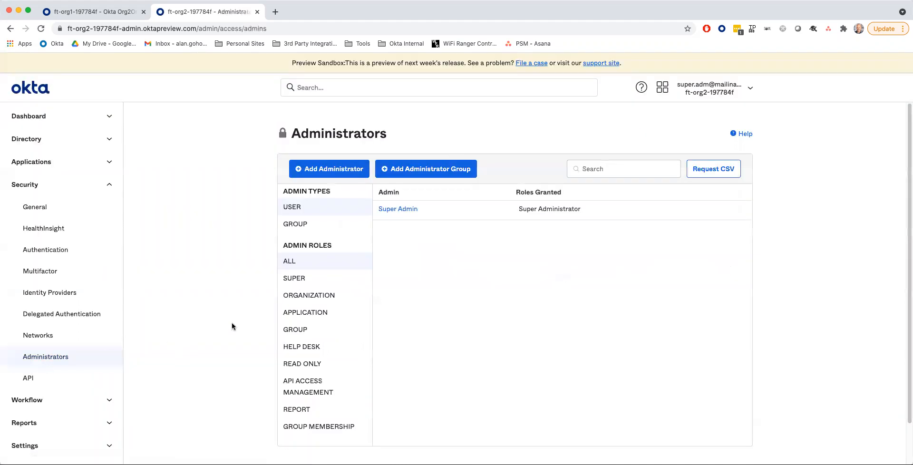
- Grant the new OktaIce user the Super Administrator role
left_click(344, 171)
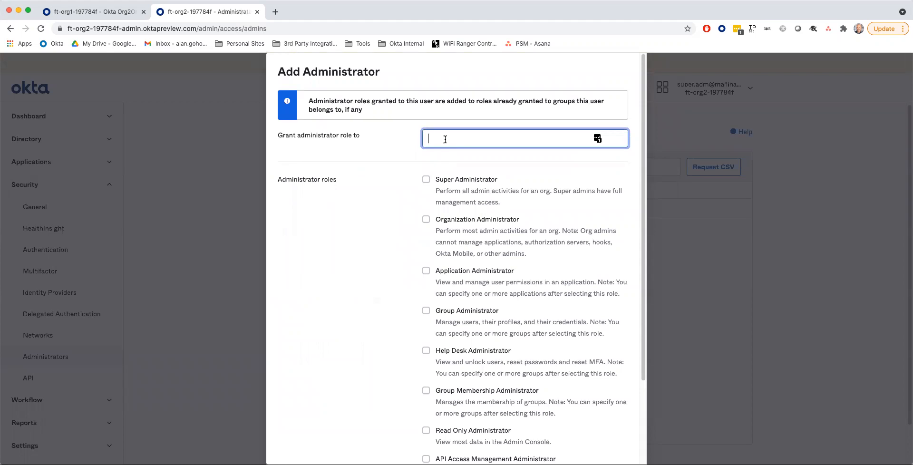
type("okta")
left_click(447, 157)
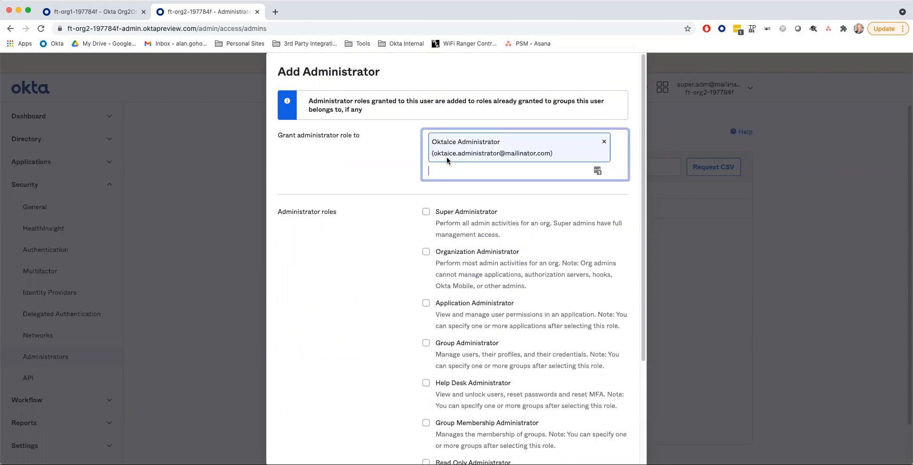
left_click(425, 212)
scroll(401, 218, "down", 1)
scroll(401, 218, "down", 5)
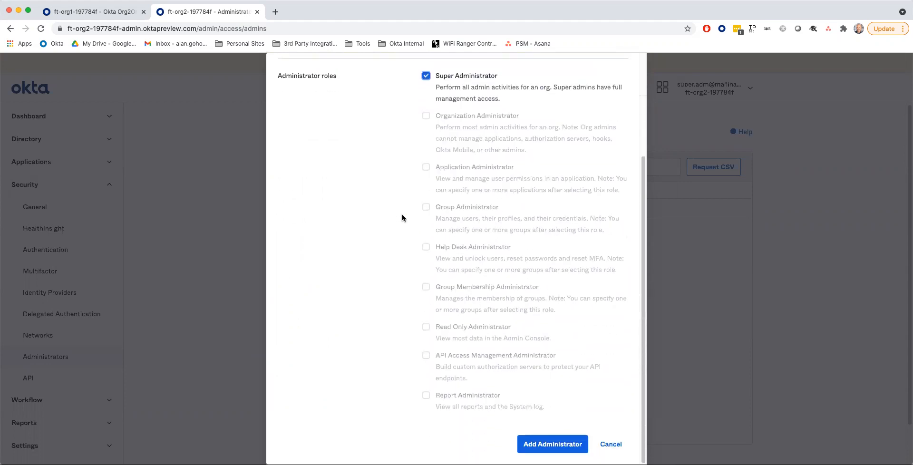
left_click(546, 444)
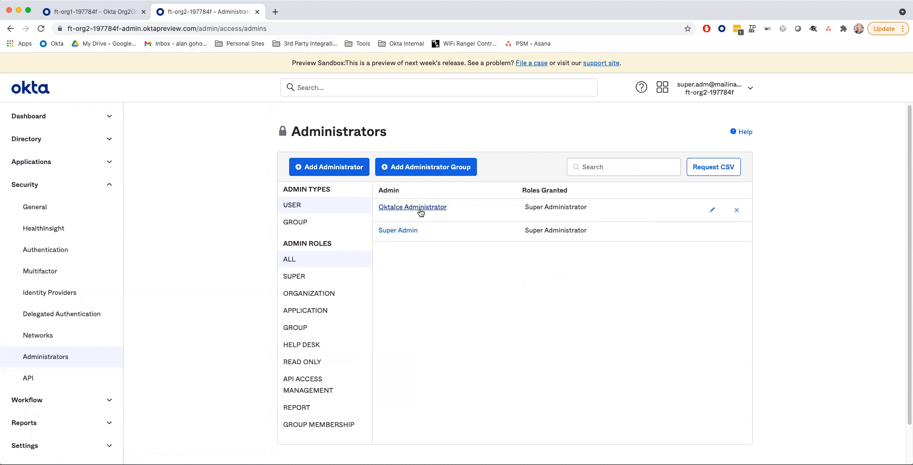
- Sign out and sign back in as the new user with its admin-set password
left_click(750, 88)
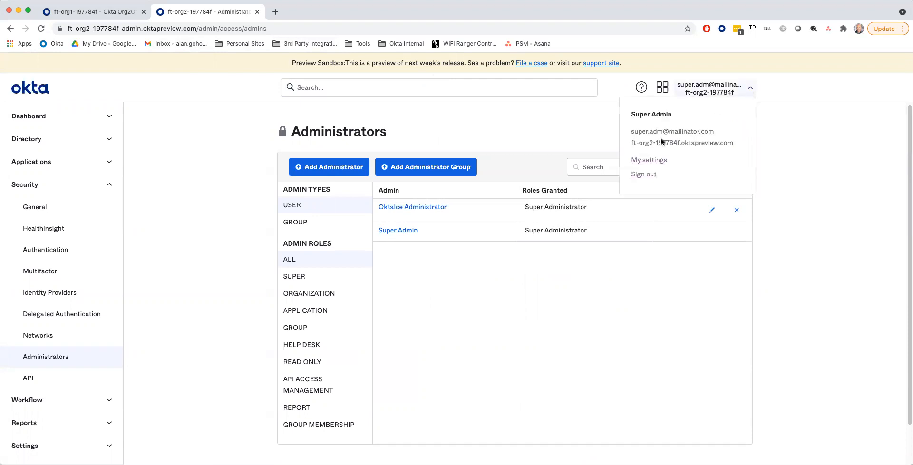
left_click(642, 174)
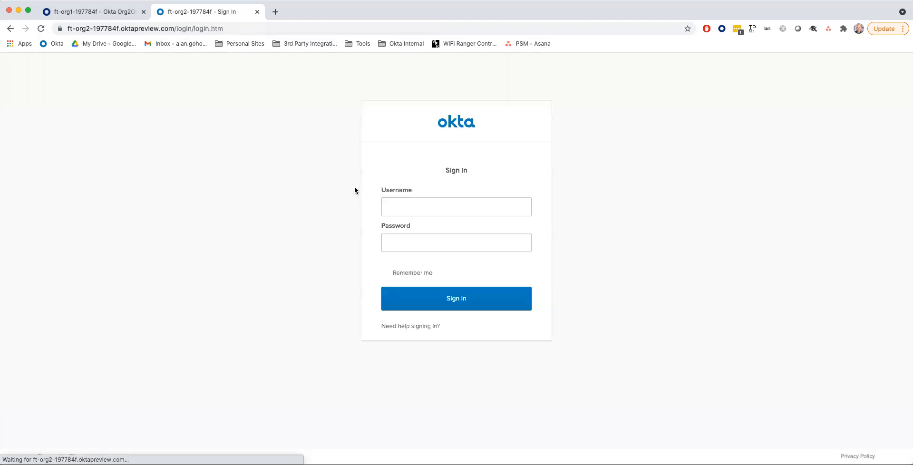
left_click_drag(471, 206, 328, 206)
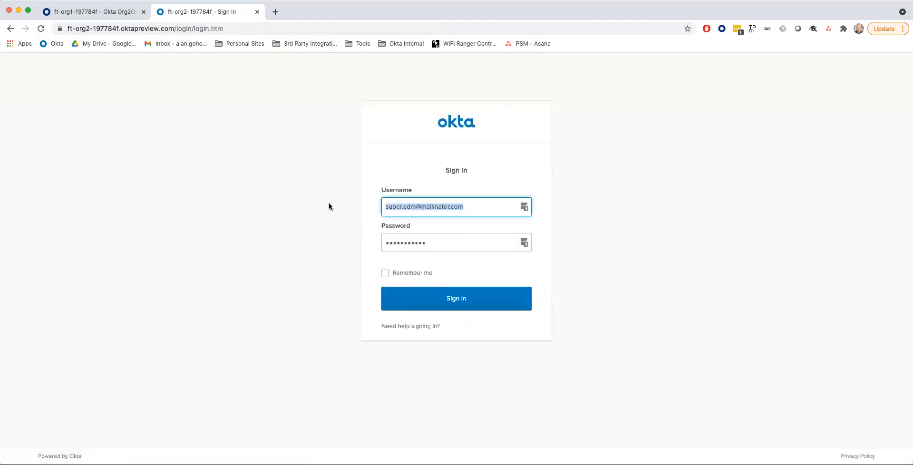
key("super+v")
left_click_drag(434, 242, 346, 243)
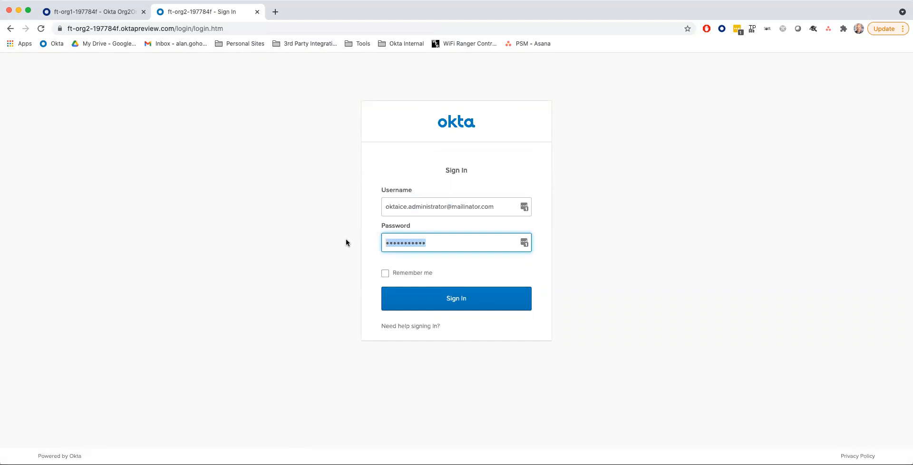
type("aaaaaaaaaa")
left_click(446, 298)
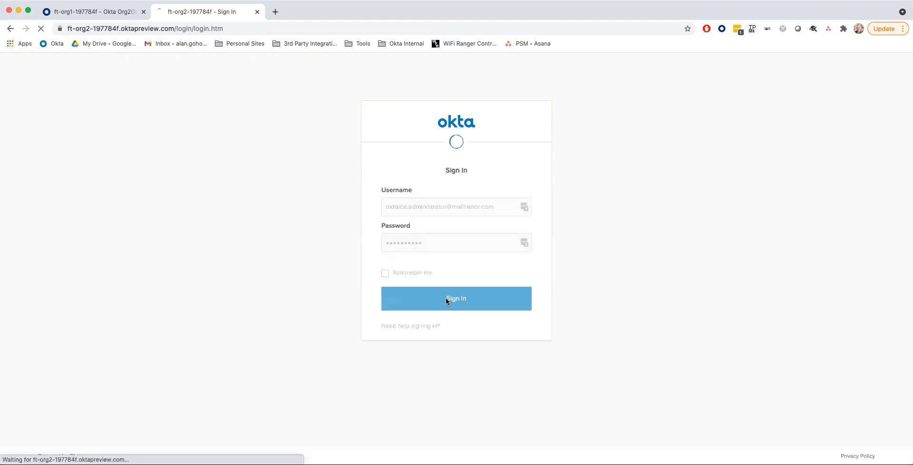
- Answer the forgot-password security question and create the new user's account
left_click(434, 265)
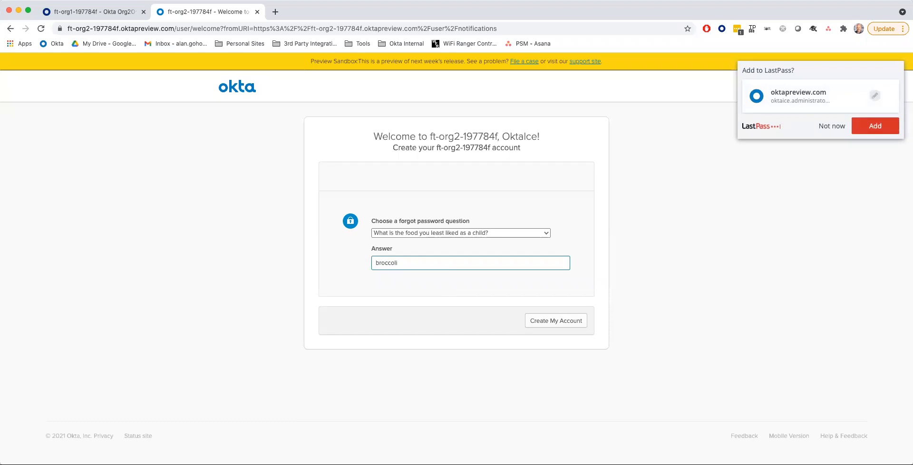
left_click(549, 321)
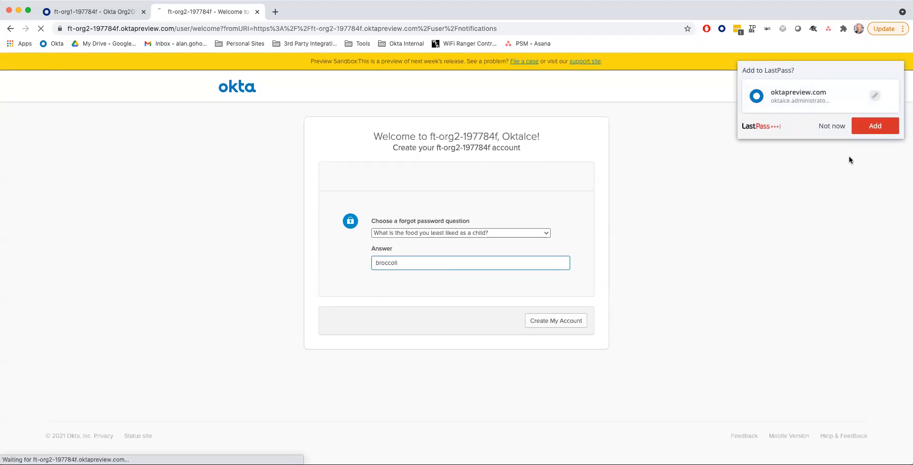
left_click(831, 126)
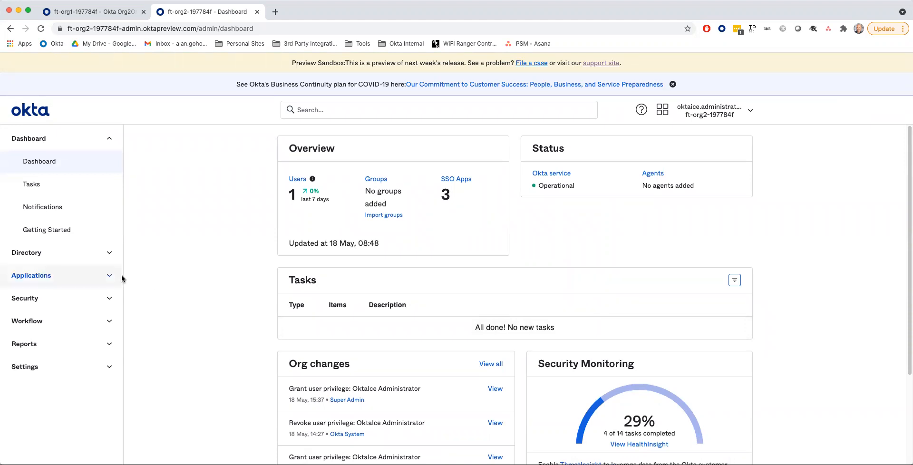
- Create an API token named 'OktaIce Org2Org' under Security > API > Tokens and copy its value
left_click(110, 301)
scroll(66, 297, "down", 5)
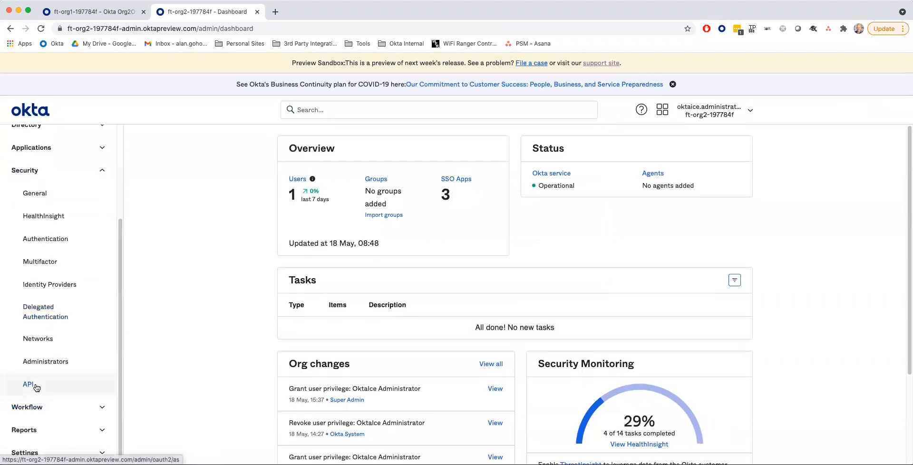
left_click(33, 384)
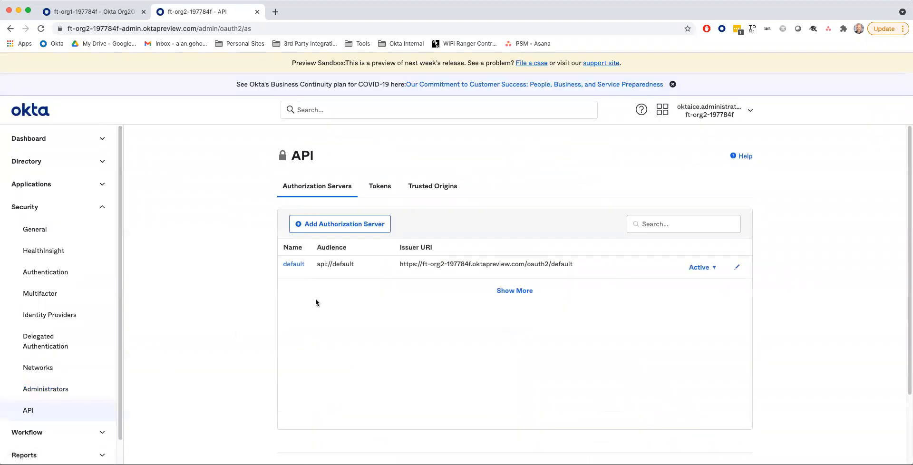
left_click(378, 188)
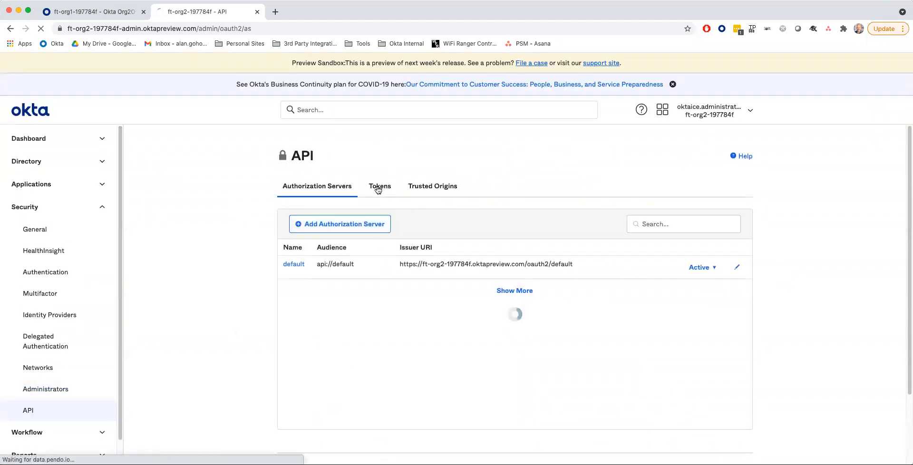
left_click(305, 221)
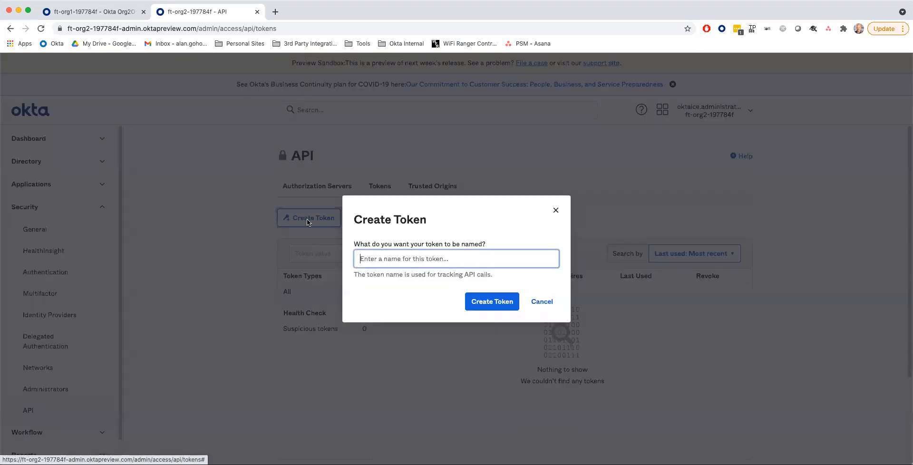
type("Okta")
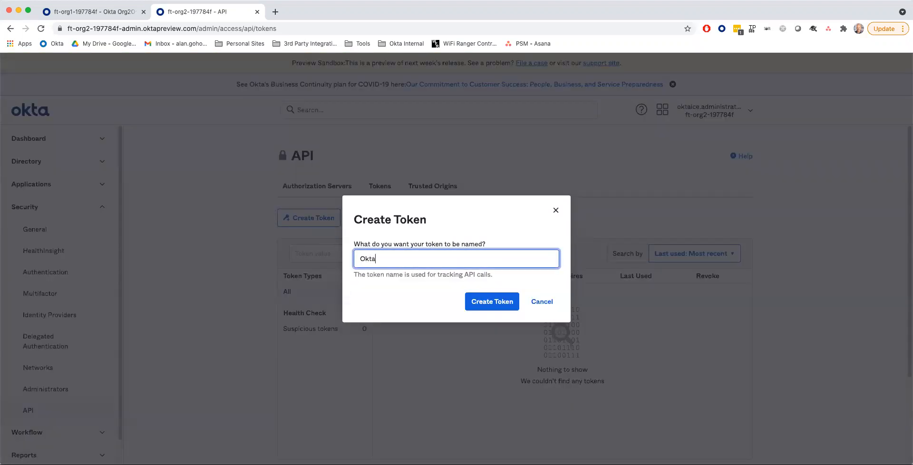
type("Ice Org2Org")
left_click(498, 304)
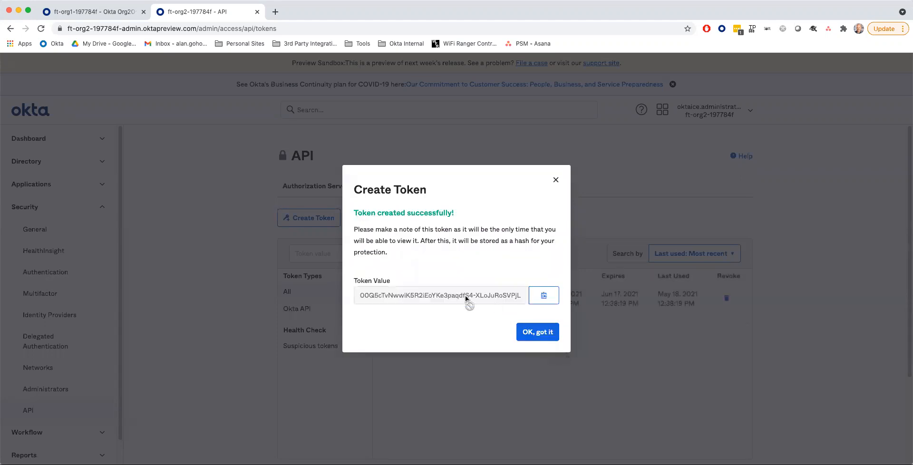
left_click(544, 296)
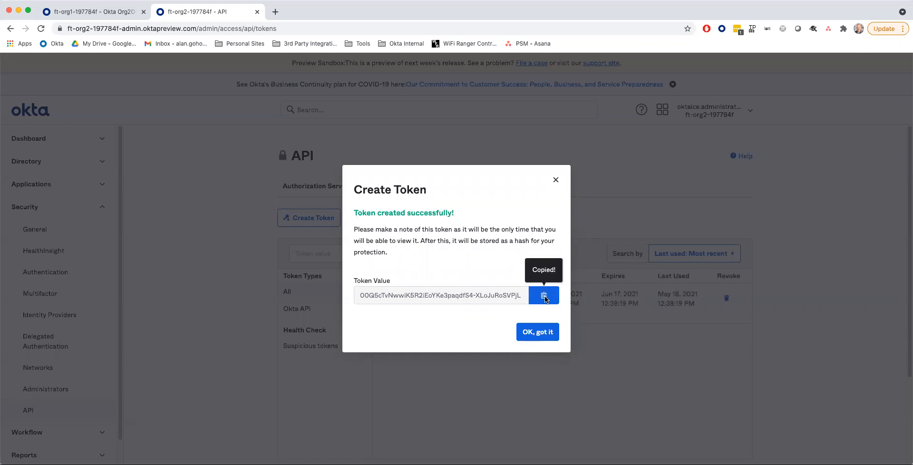
left_click(105, 12)
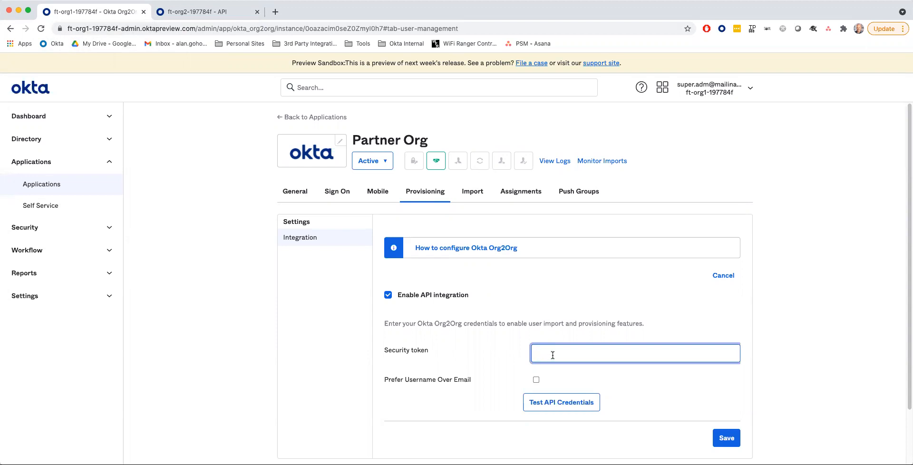
- Paste the org2 security token into Partner Org's API integration, verify the credentials, and save
key("super+v")
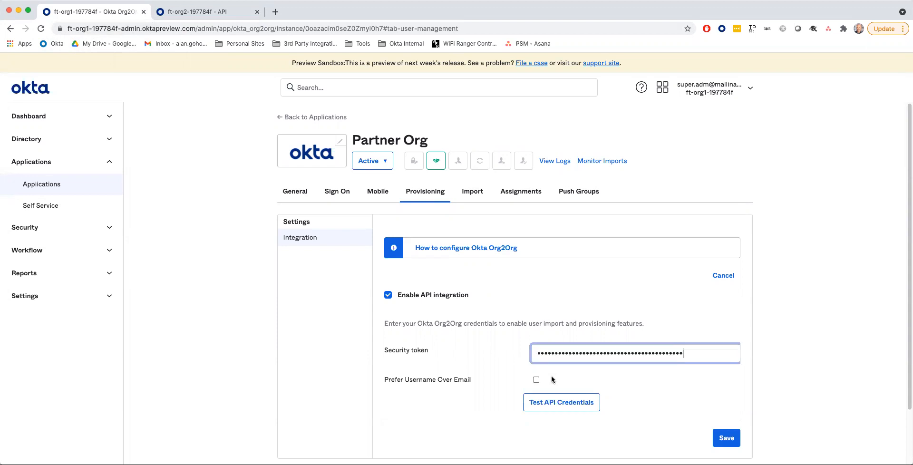
left_click(561, 403)
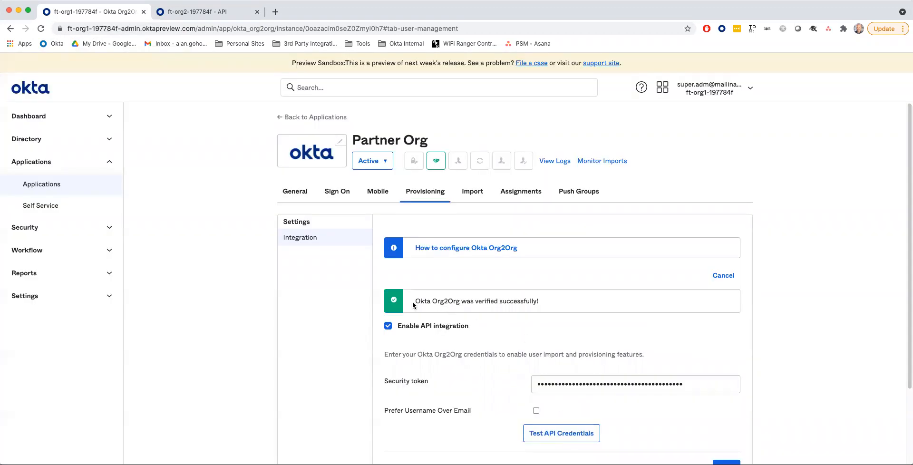
left_click_drag(412, 303, 544, 306)
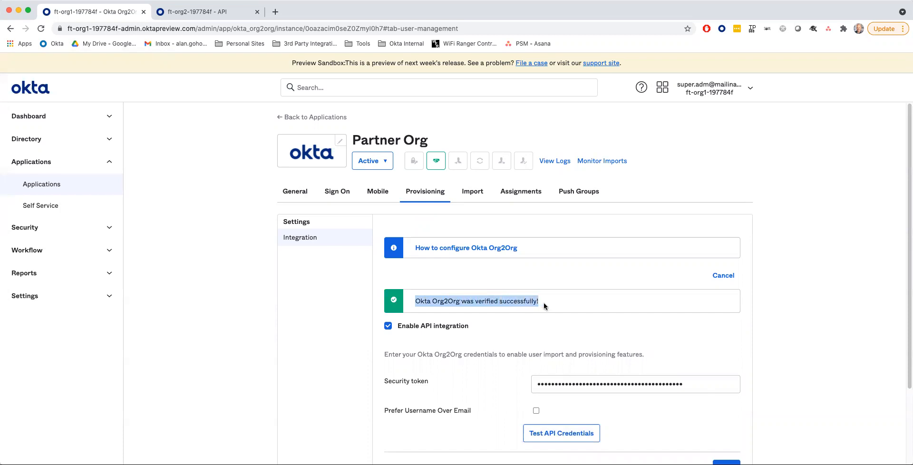
left_click(566, 332)
scroll(579, 340, "down", 3)
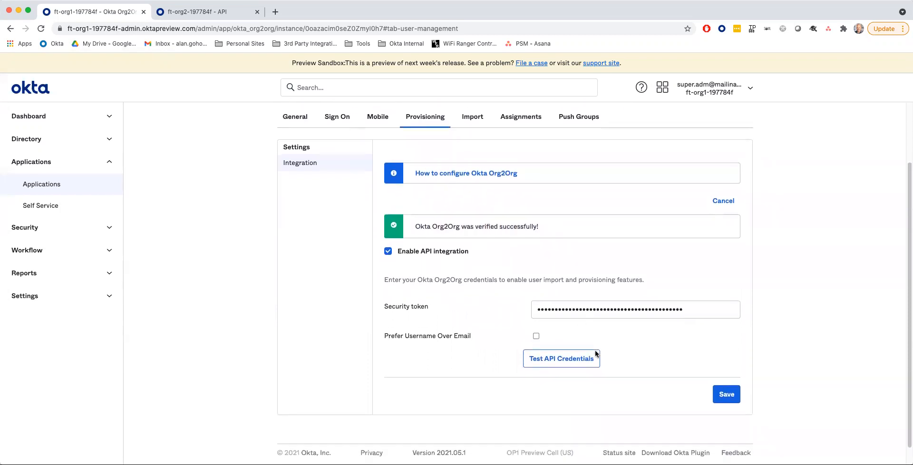
left_click(726, 393)
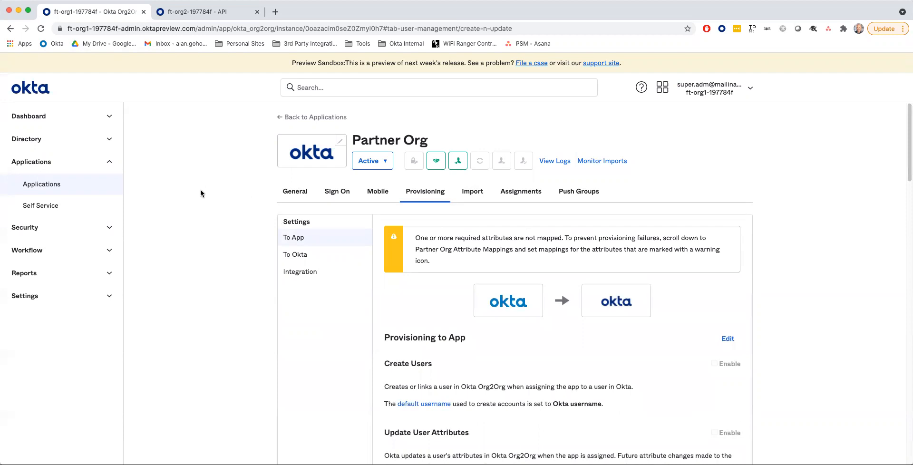
- Dismiss org2's token-created confirmation and sign out of the org2 admin console
left_click(192, 13)
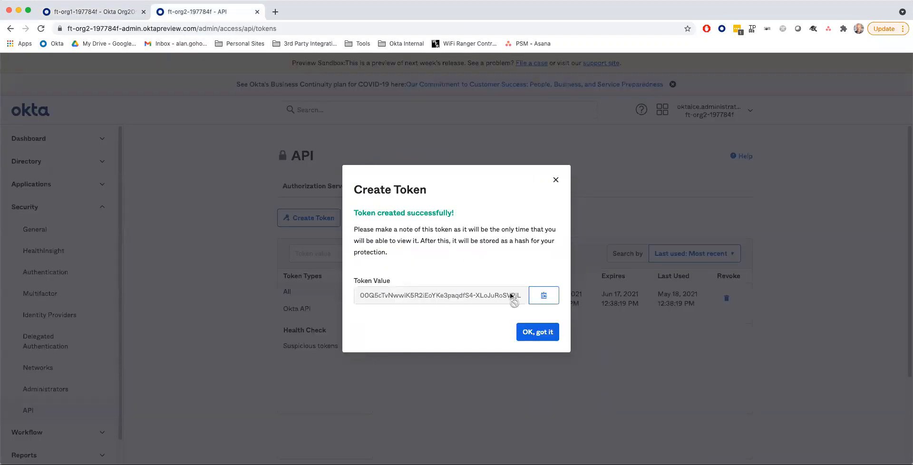
left_click(534, 335)
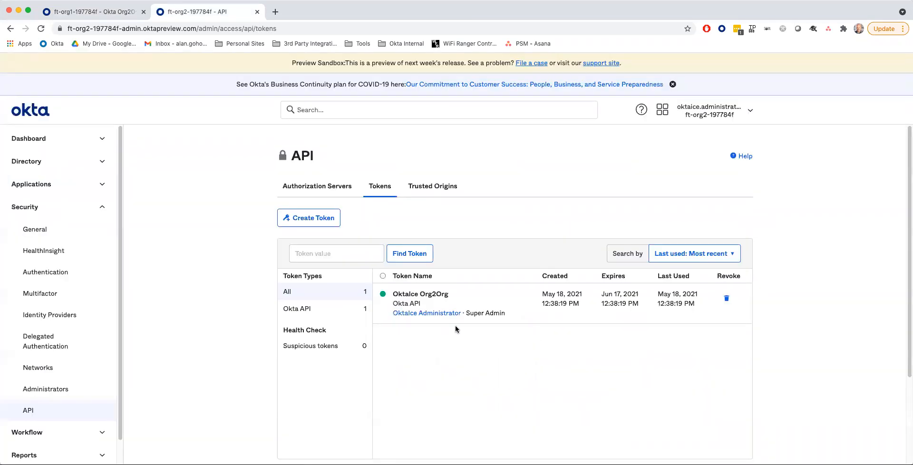
left_click(749, 112)
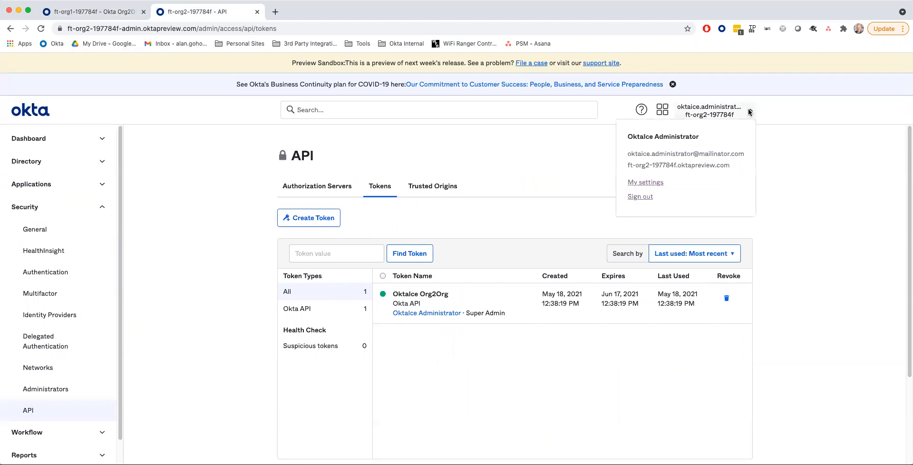
left_click(640, 197)
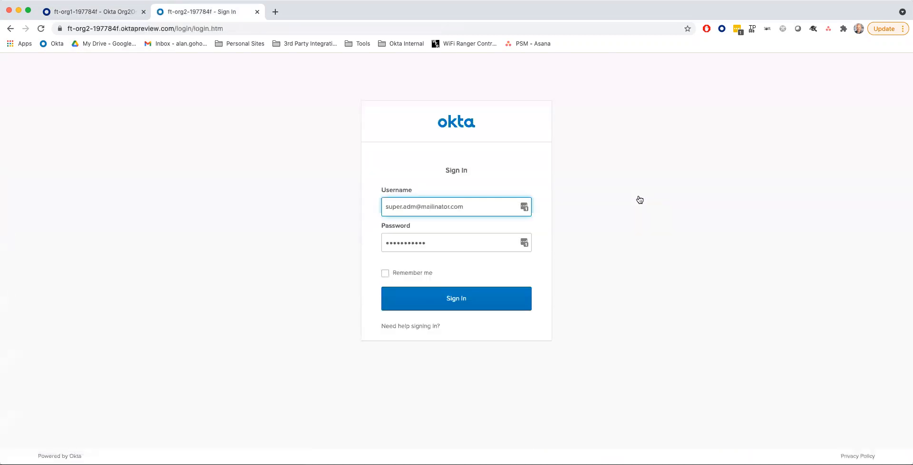
- Return to org1's Partner Org page and locate the Provisioning to App settings
left_click(92, 14)
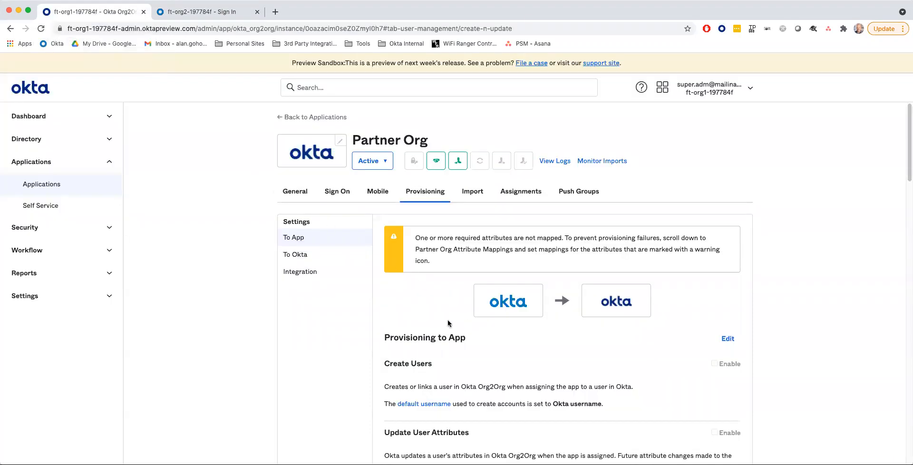
scroll(444, 321, "down", 3)
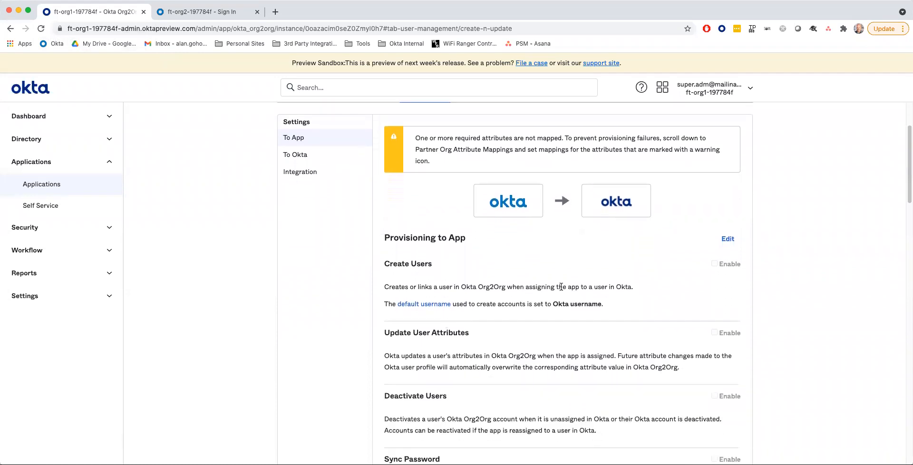
scroll(561, 286, "up", 3)
scroll(533, 288, "down", 1)
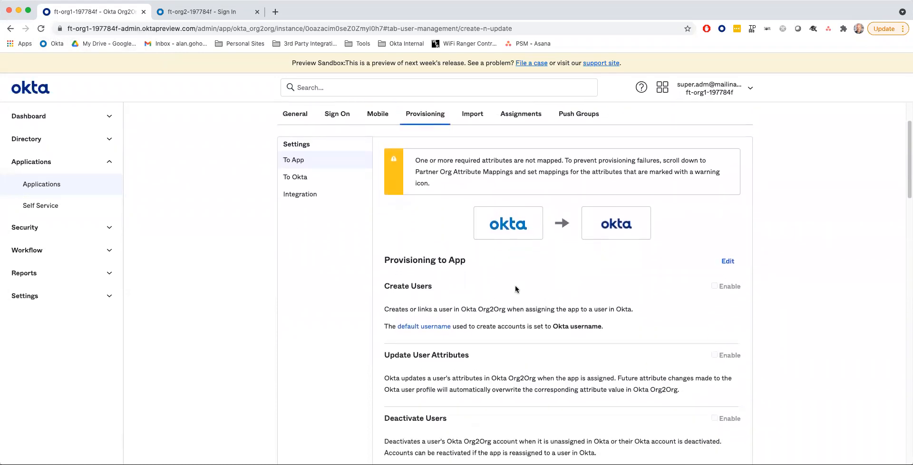
scroll(651, 234, "up", 1)
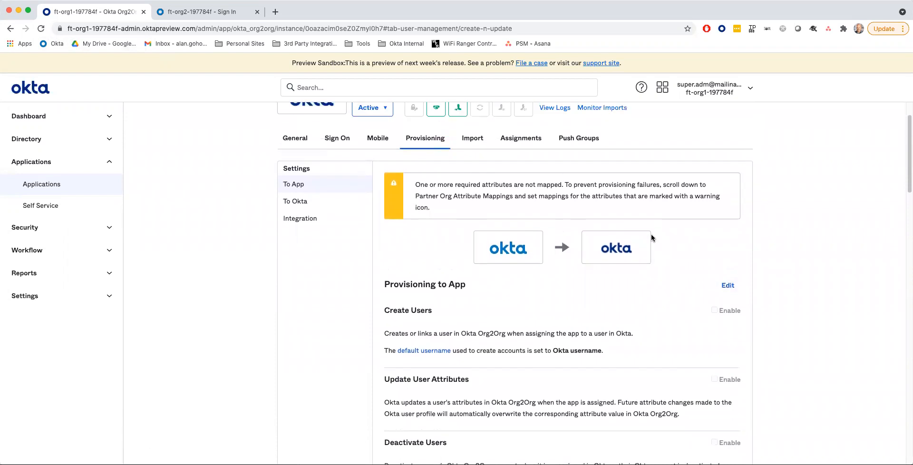
scroll(651, 234, "down", 1)
- Enable Create Users, Update User Attributes and Deactivate Users for Provisioning to App, and save
left_click(729, 269)
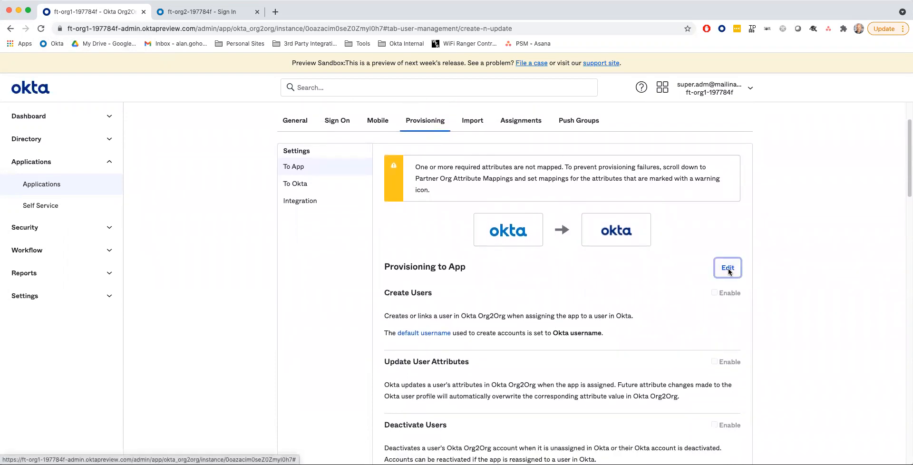
left_click(709, 293)
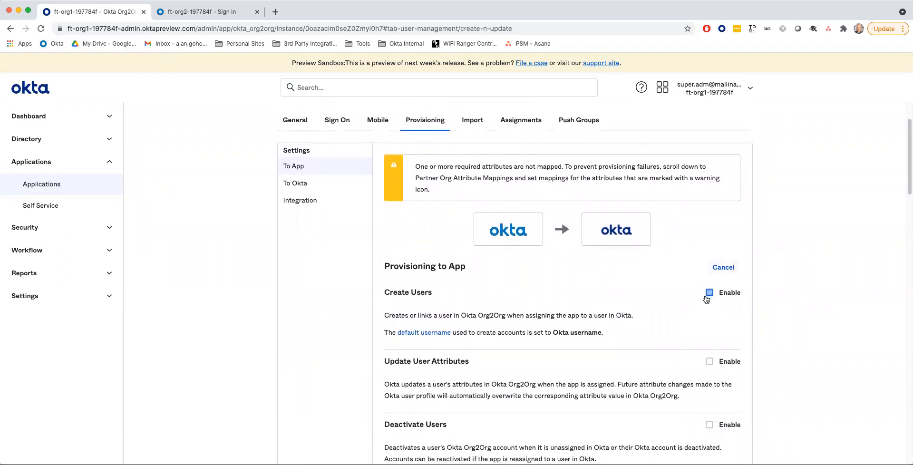
scroll(709, 304, "down", 2)
left_click(709, 315)
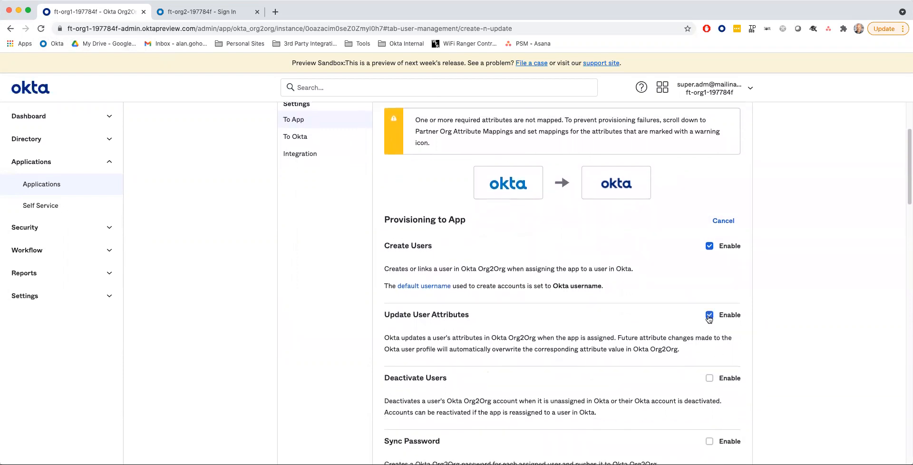
scroll(701, 352, "down", 2)
left_click(709, 335)
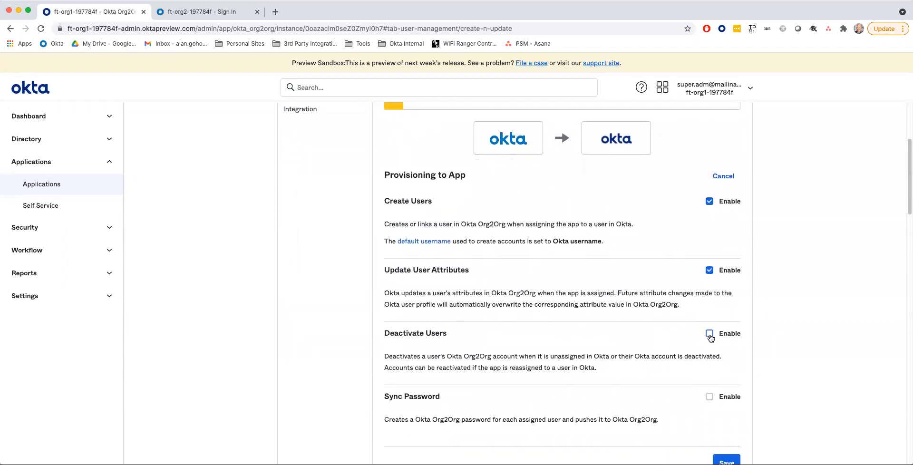
scroll(646, 347, "down", 2)
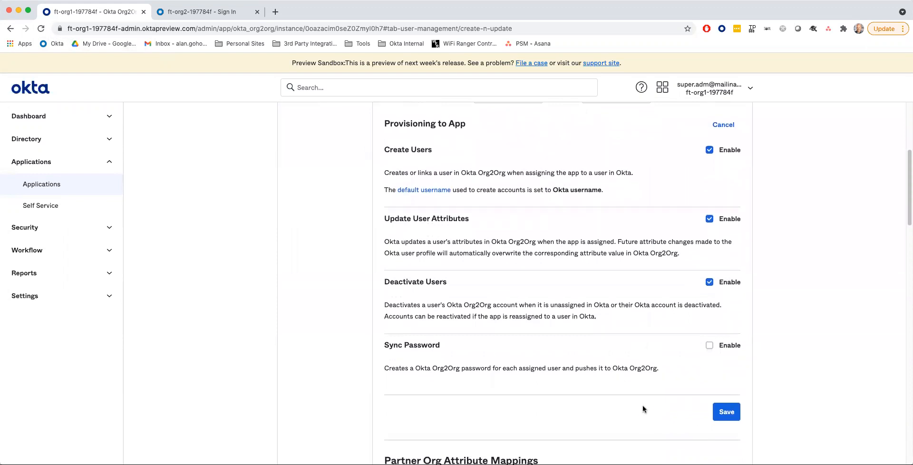
scroll(694, 395, "down", 1)
left_click(726, 383)
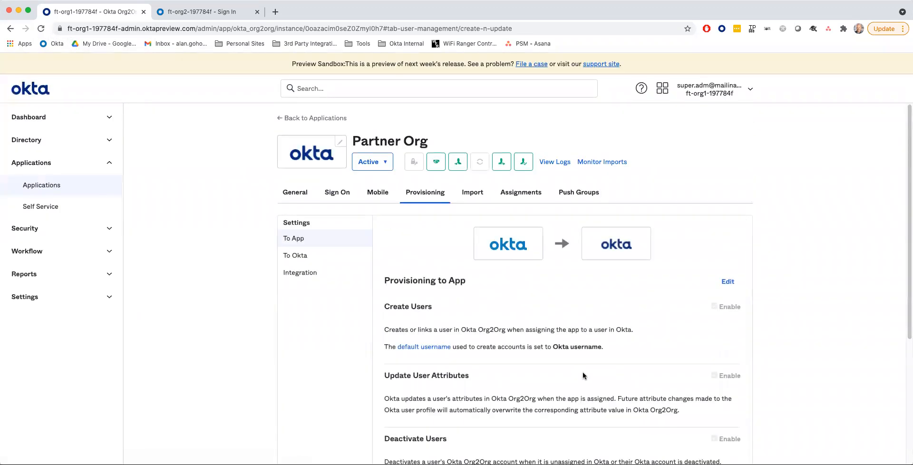
- Review Partner Org's attribute mappings, then go to its Assignments tab
scroll(583, 373, "down", 6)
scroll(584, 372, "down", 5)
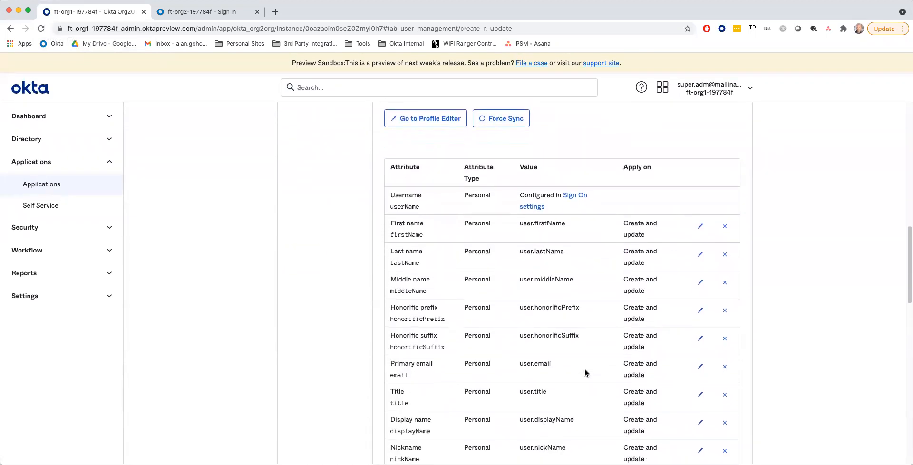
scroll(585, 370, "up", 11)
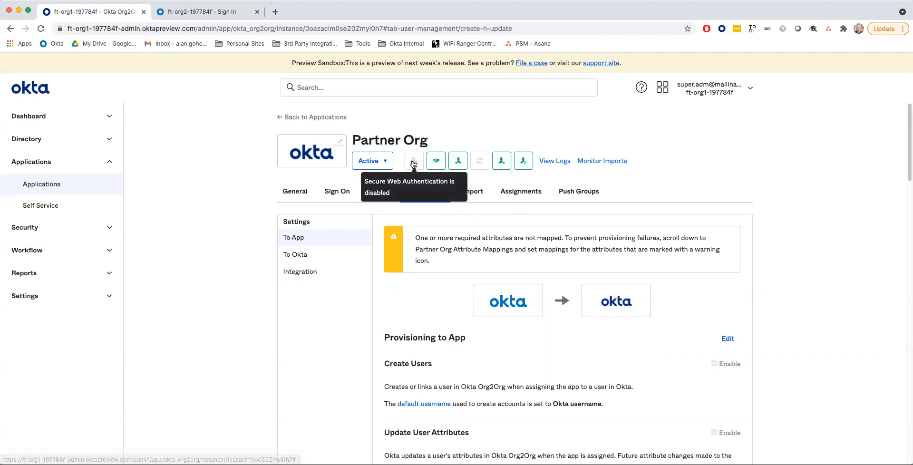
left_click(517, 196)
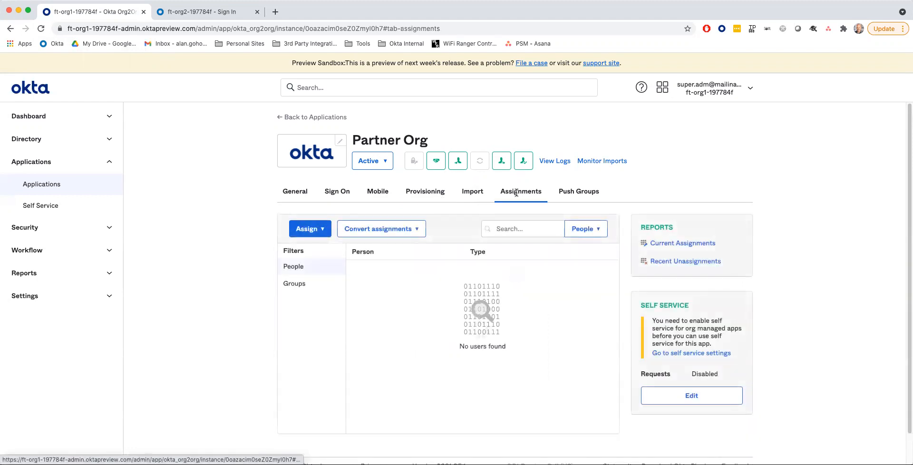
- Assign Partner Org to the Sales group, leaving the attributes blank, and finish
left_click(321, 231)
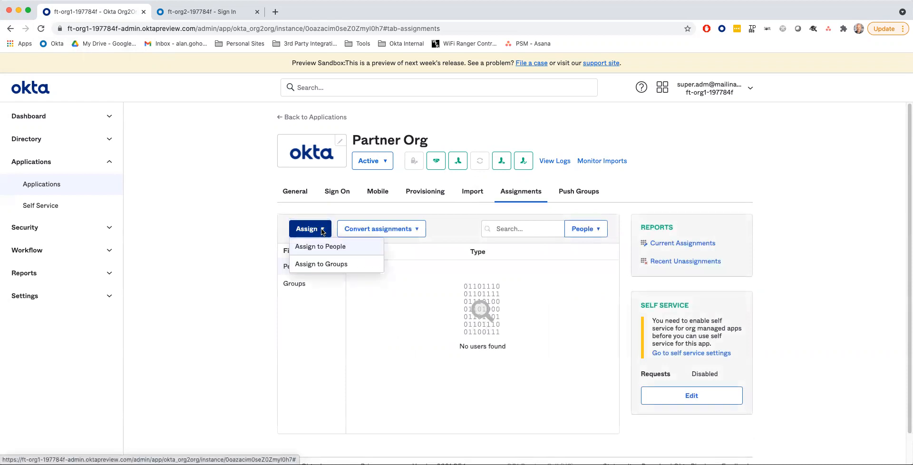
left_click(320, 265)
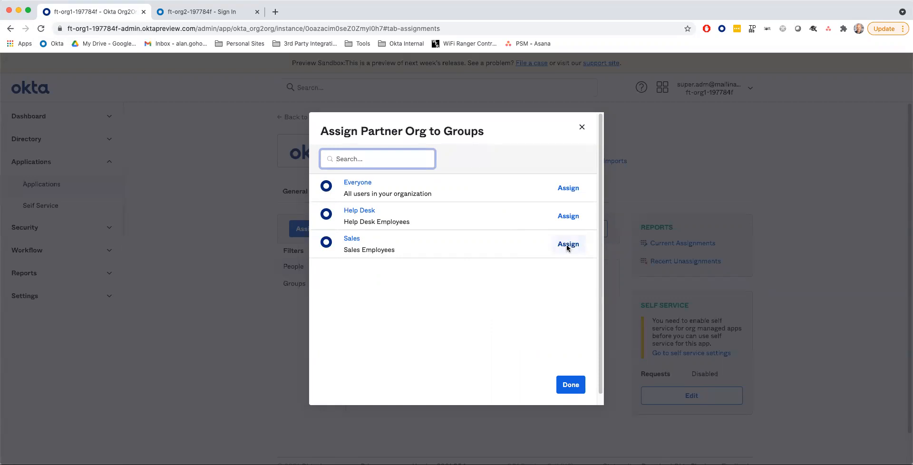
left_click(567, 245)
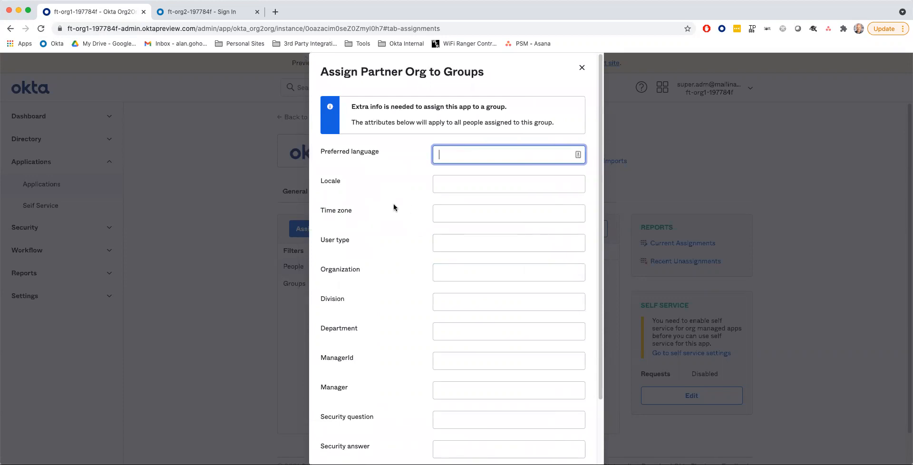
scroll(393, 207, "down", 3)
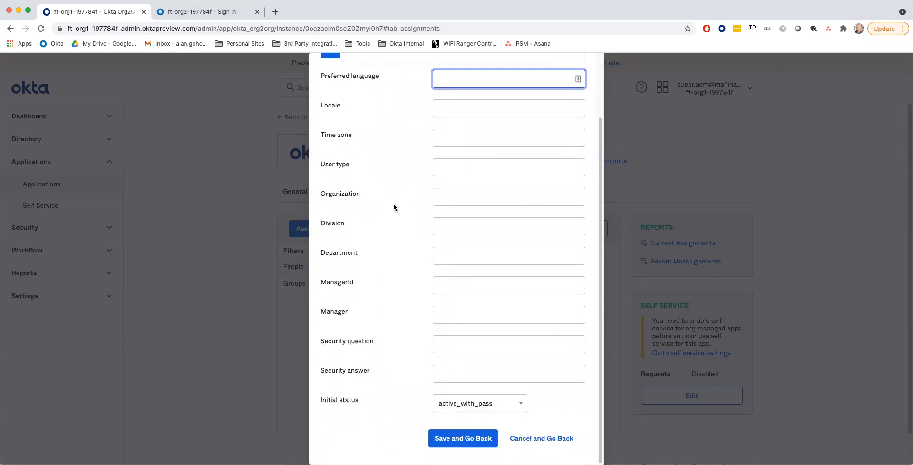
scroll(392, 205, "up", 3)
scroll(392, 206, "down", 3)
left_click(461, 440)
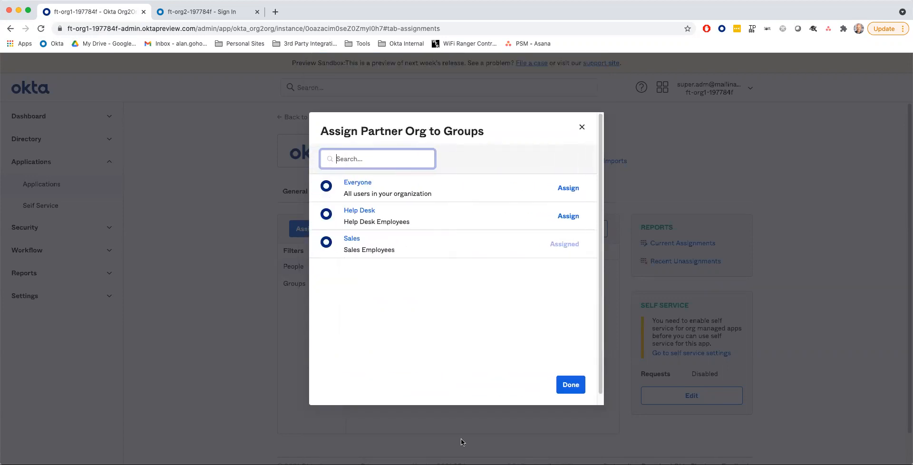
left_click(571, 386)
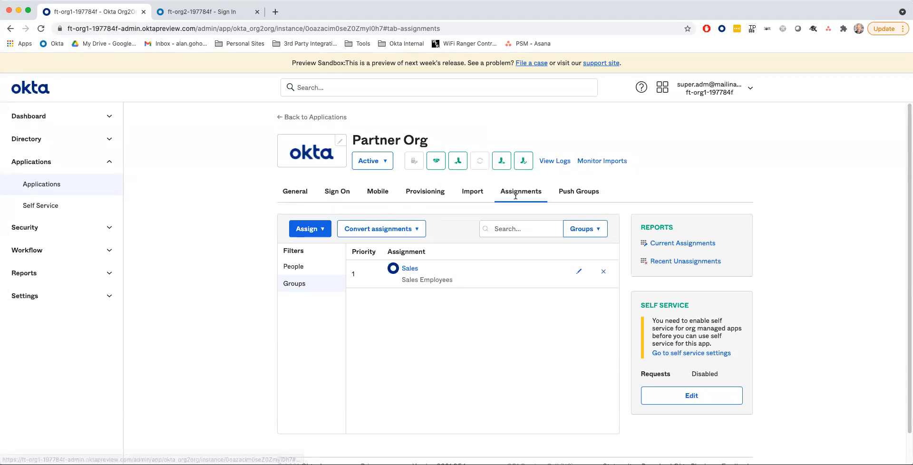
- Sign back in to the second org, open Directory > People, then return to org1's Partner Org assignments
left_click(196, 11)
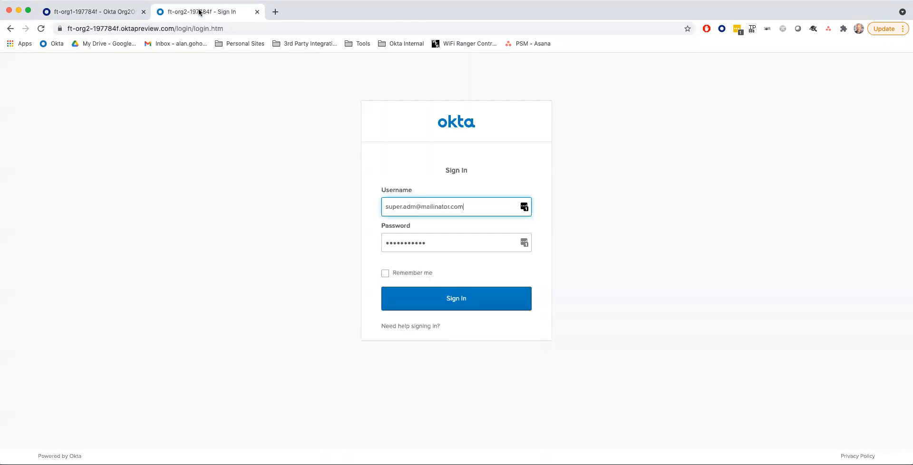
left_click(454, 298)
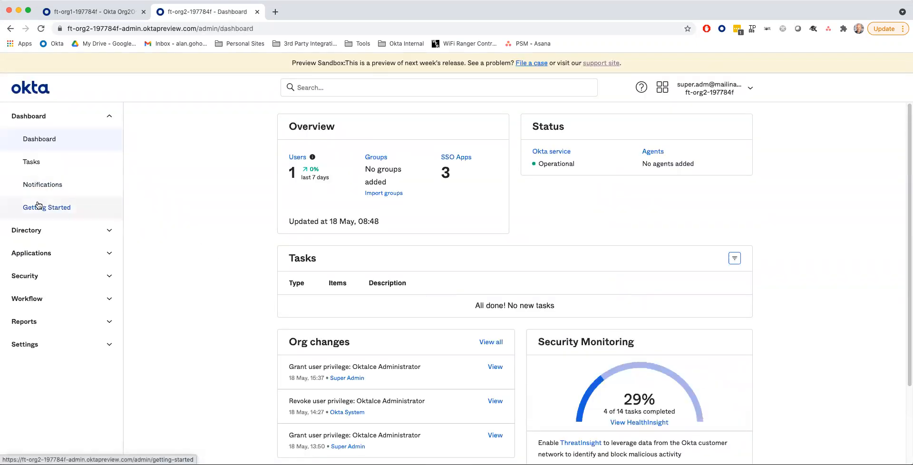
left_click(44, 231)
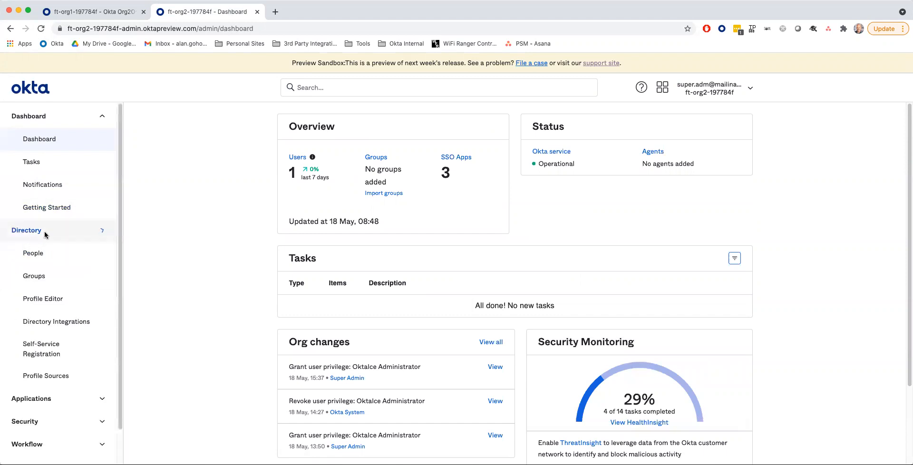
left_click(33, 253)
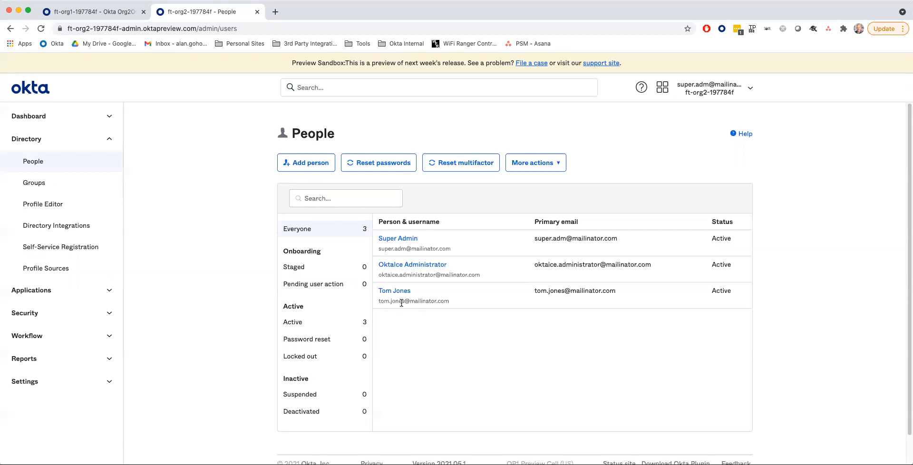
left_click(93, 14)
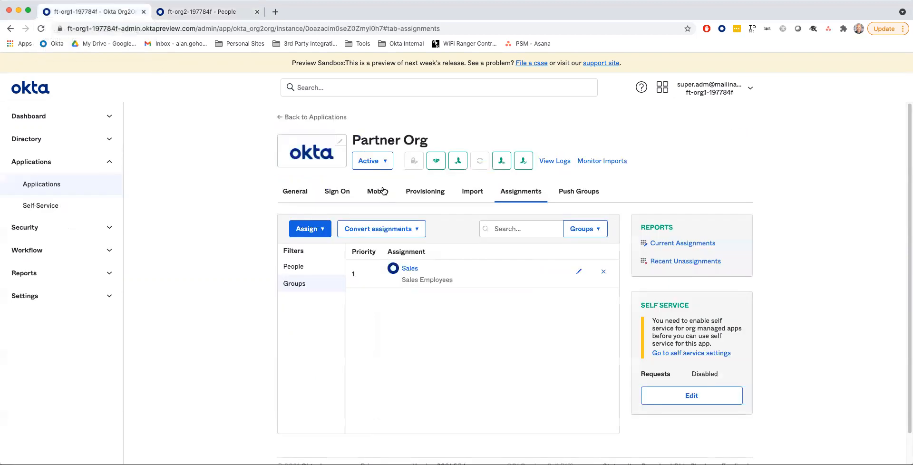
- Check the Sales group's members in org1 against the second org's People list
left_click(35, 139)
left_click(33, 184)
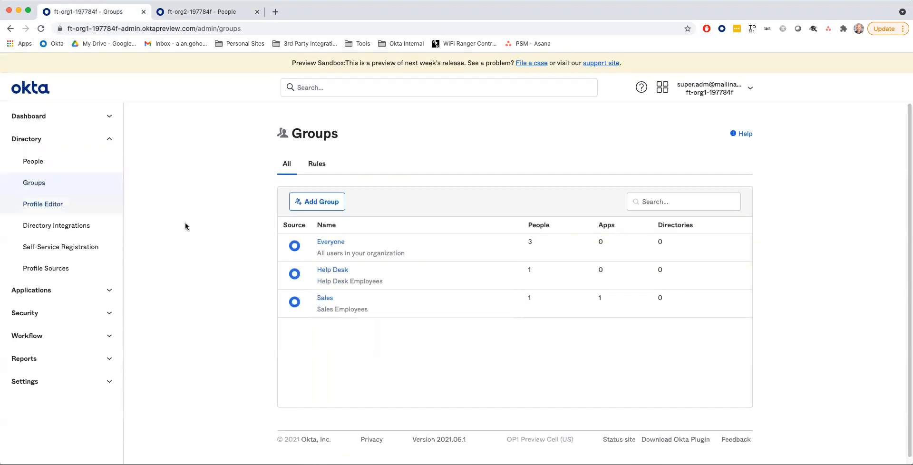
left_click(325, 298)
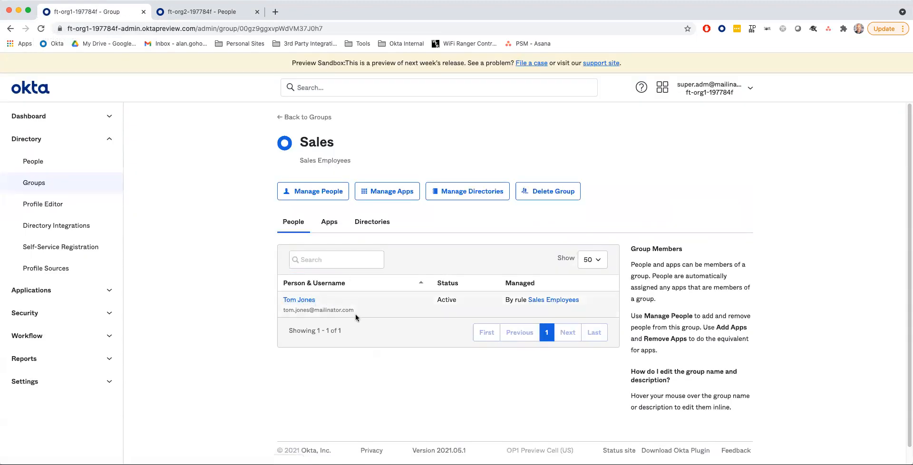
left_click(195, 12)
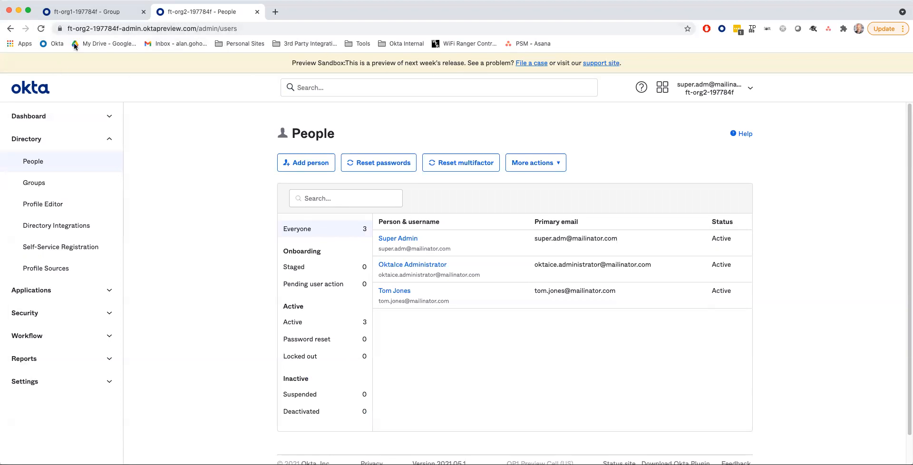
left_click(91, 17)
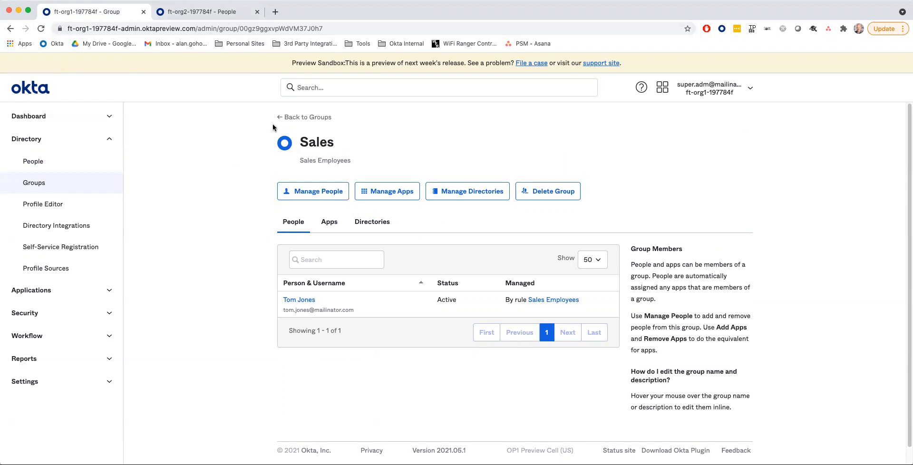
- Open the Partner Org app from org1's Applications list
left_click(45, 291)
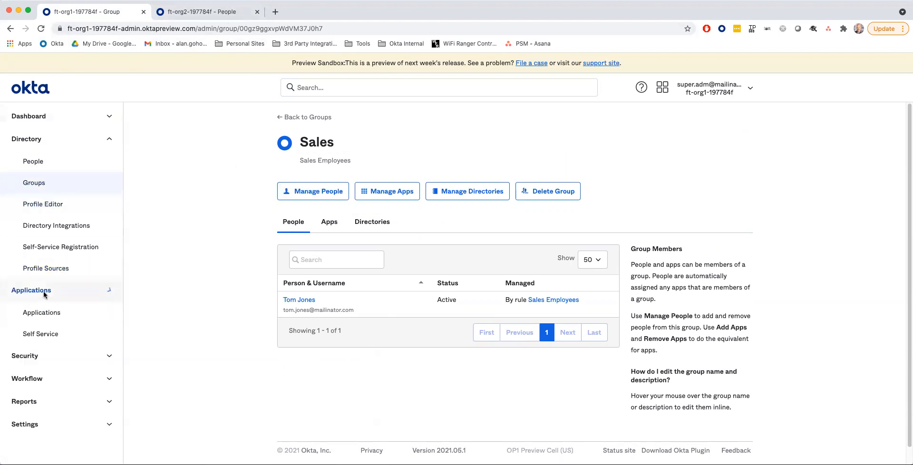
left_click(47, 315)
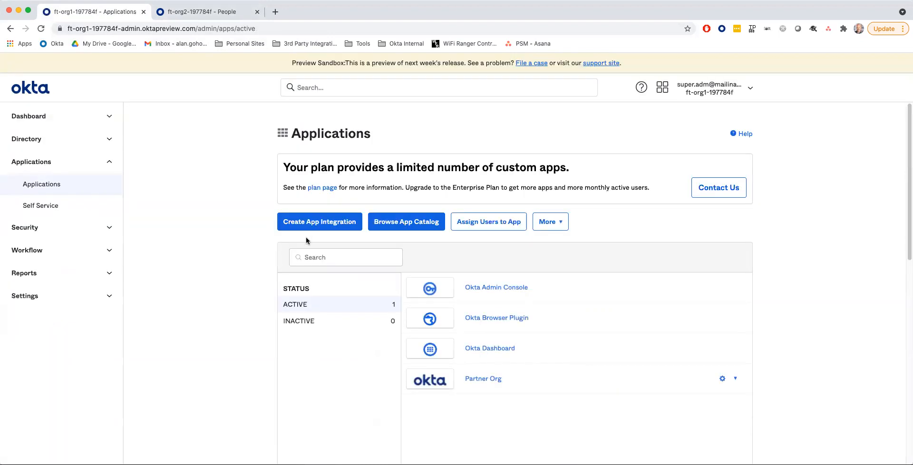
left_click(478, 378)
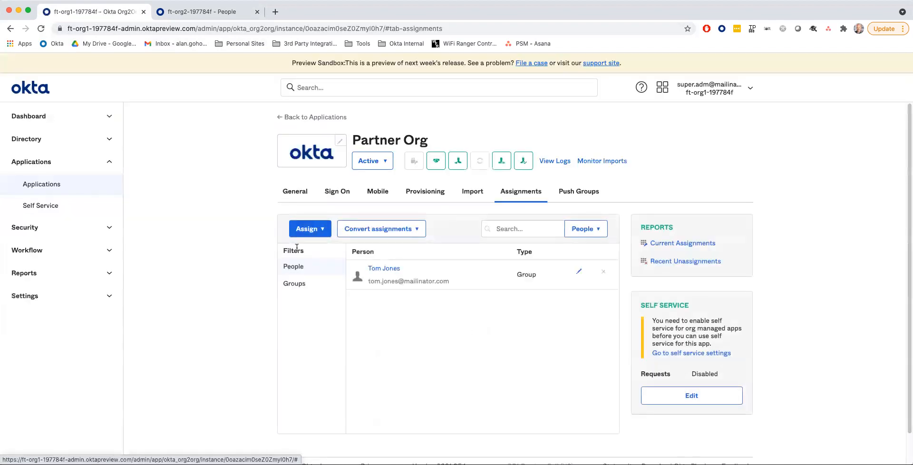
- Open Partner Org's SAML setup instructions and select the IdP Issuer URI in step 6
left_click(347, 200)
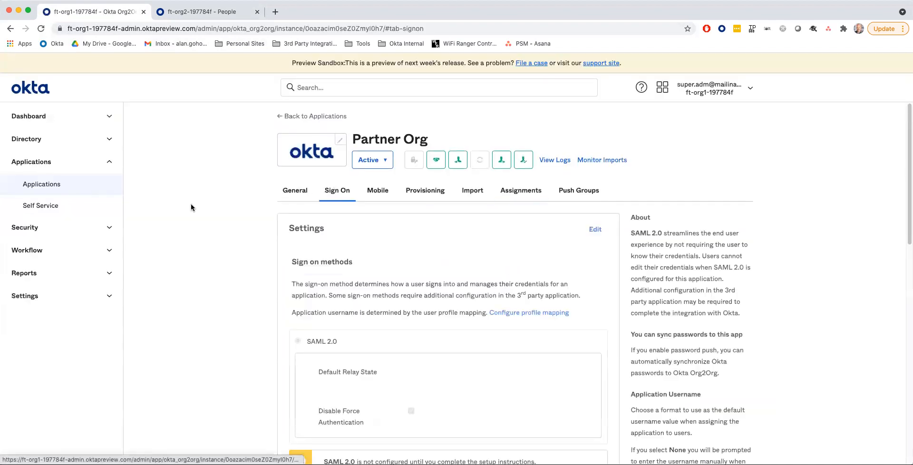
scroll(190, 203, "down", 4)
scroll(190, 203, "down", 3)
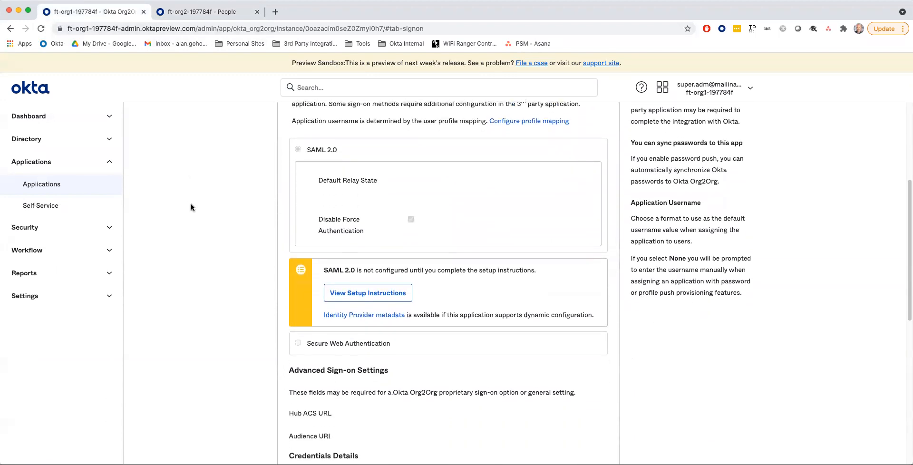
left_click(361, 288)
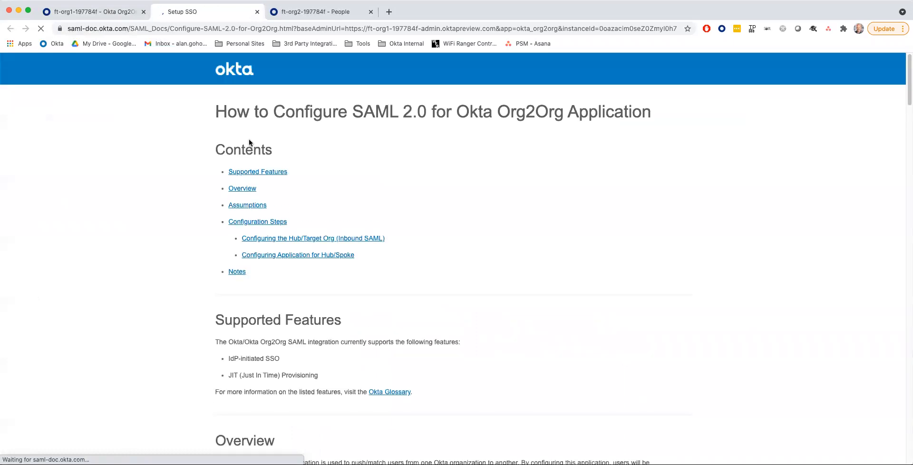
scroll(303, 144, "down", 7)
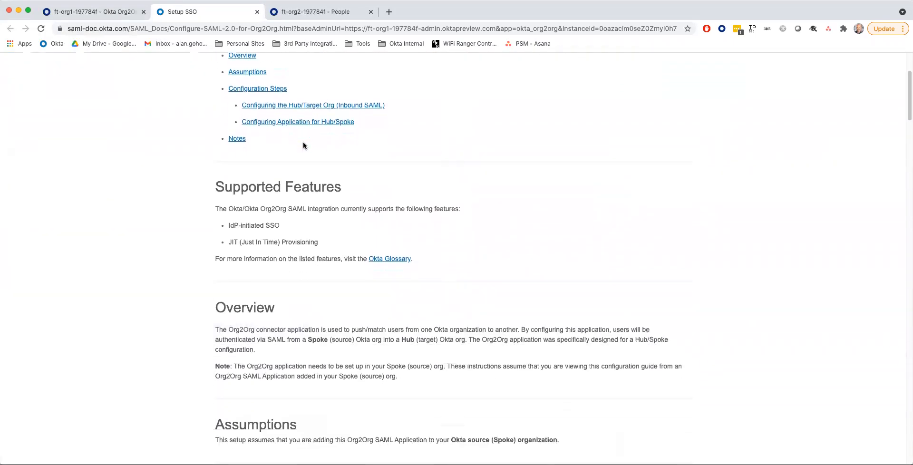
scroll(303, 142, "down", 8)
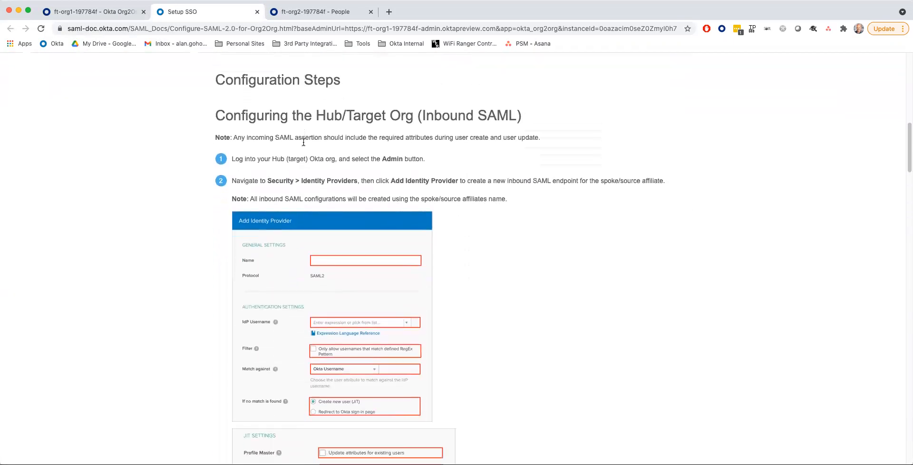
scroll(303, 145, "down", 10)
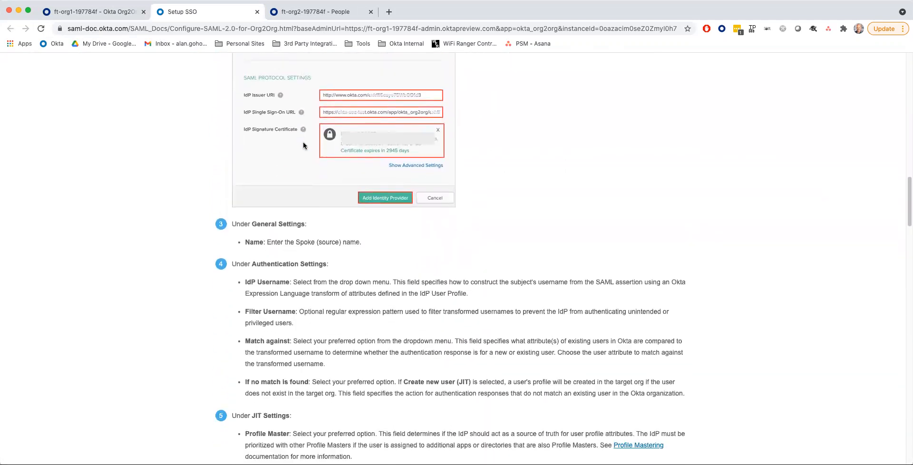
scroll(304, 144, "down", 6)
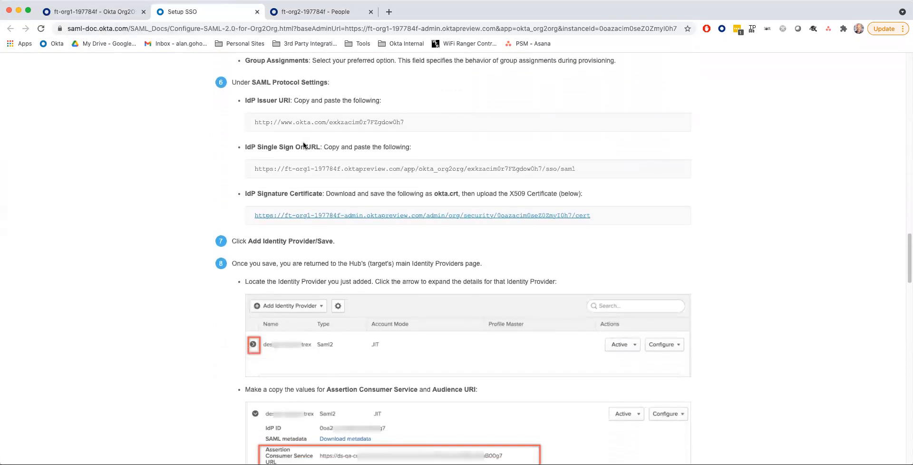
scroll(303, 141, "down", 1)
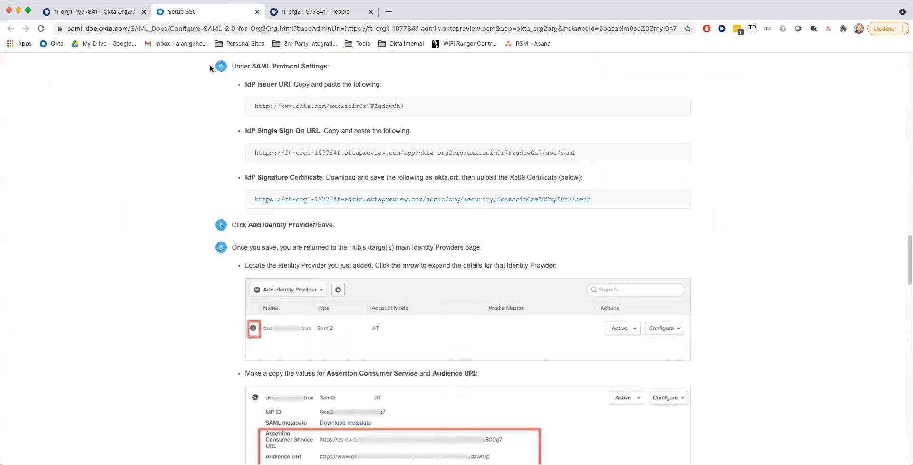
left_click_drag(253, 105, 415, 109)
key("super+c")
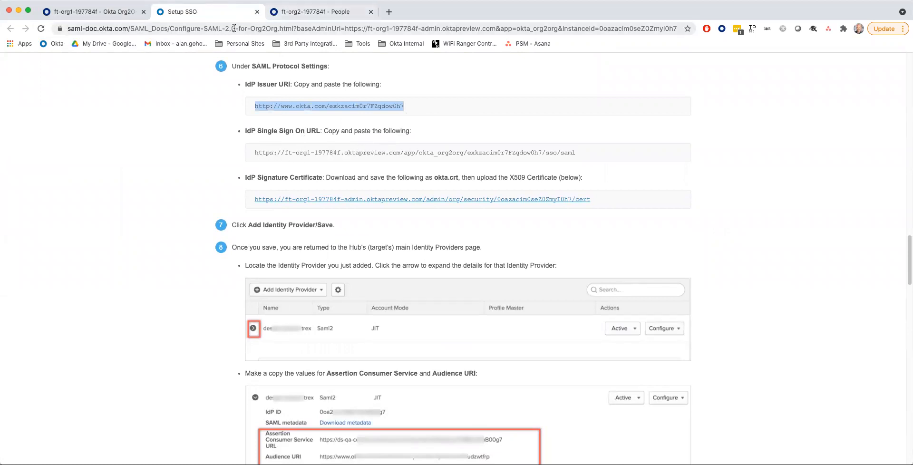
left_click(313, 14)
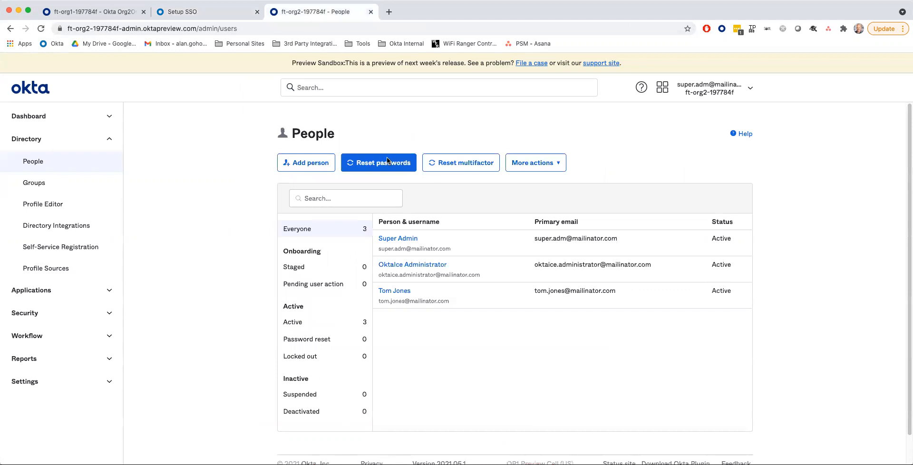
- Start adding a SAML 2.0 identity provider under Security > Identity Providers in org2
left_click(109, 314)
scroll(66, 306, "down", 3)
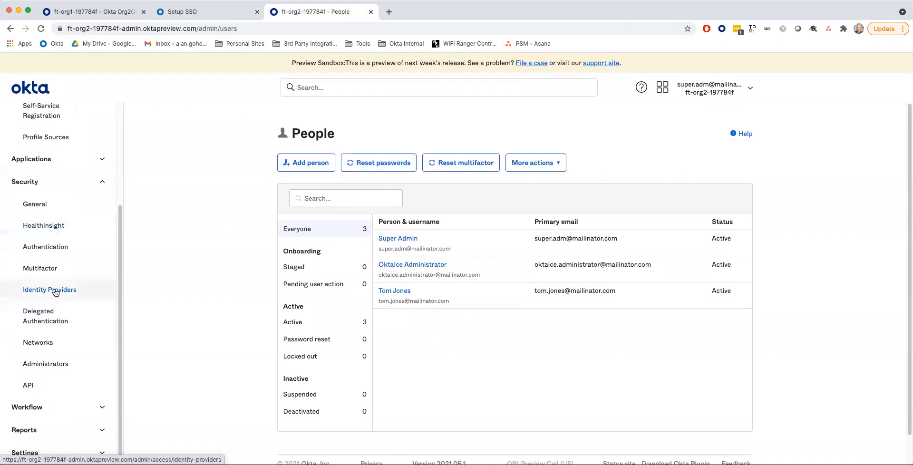
left_click(56, 292)
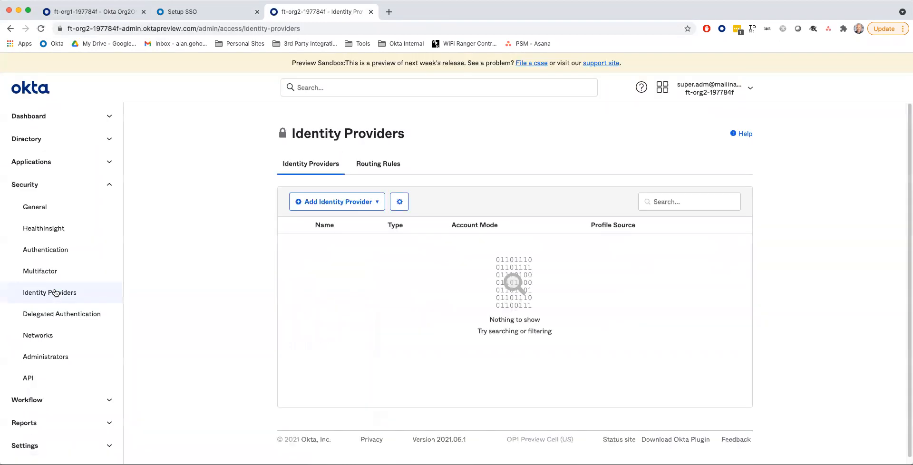
left_click(379, 204)
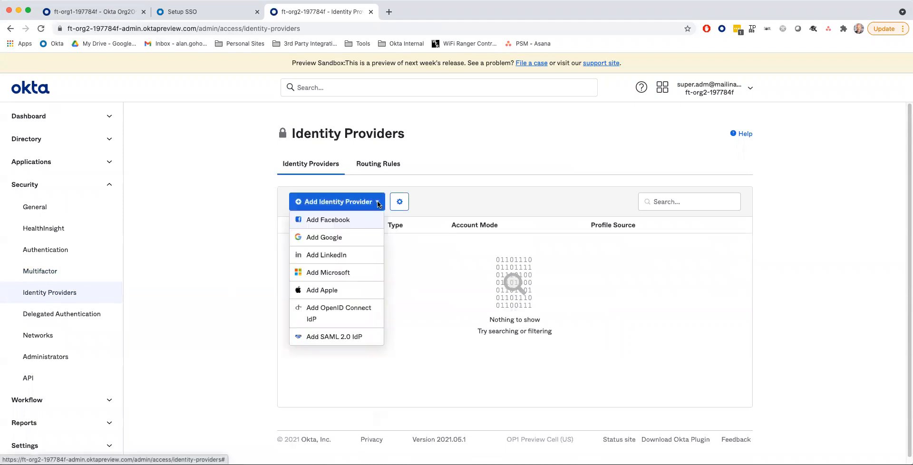
left_click(322, 338)
- Name the IdP 'Okta Ice IdP' and set IdP Username to idpuser.subjectNameId
left_click(448, 122)
type("Okta Ice IdP")
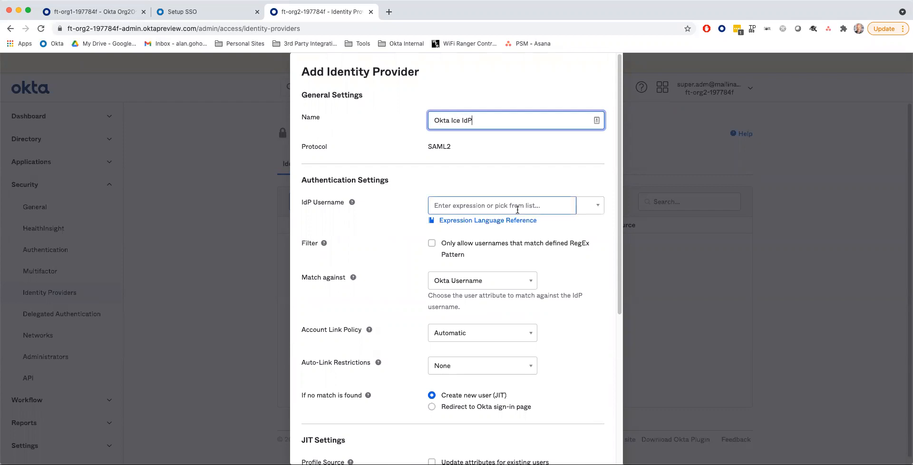
left_click(597, 208)
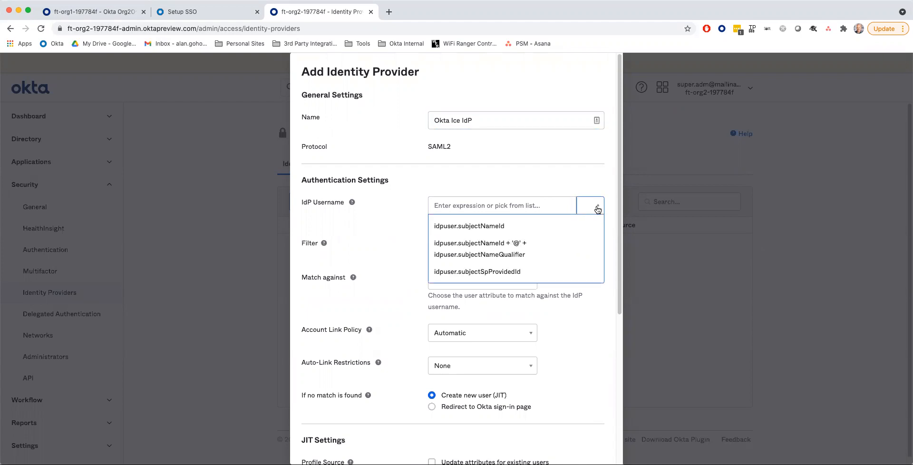
left_click(461, 227)
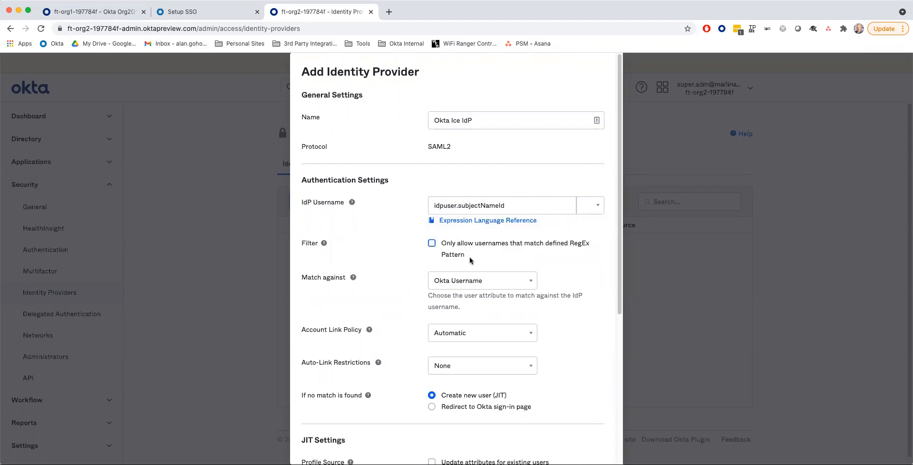
scroll(416, 257, "down", 3)
scroll(416, 257, "down", 3)
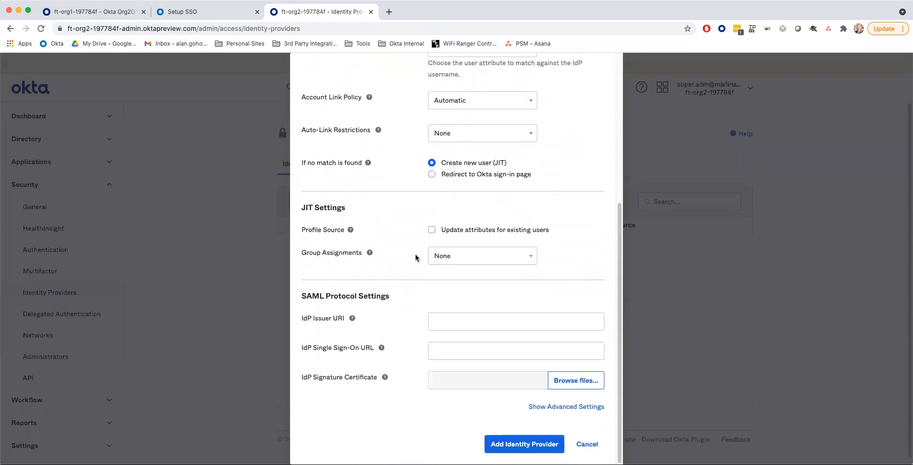
- Set the IdP to redirect unmatched users to the Okta sign-in page
left_click(450, 320)
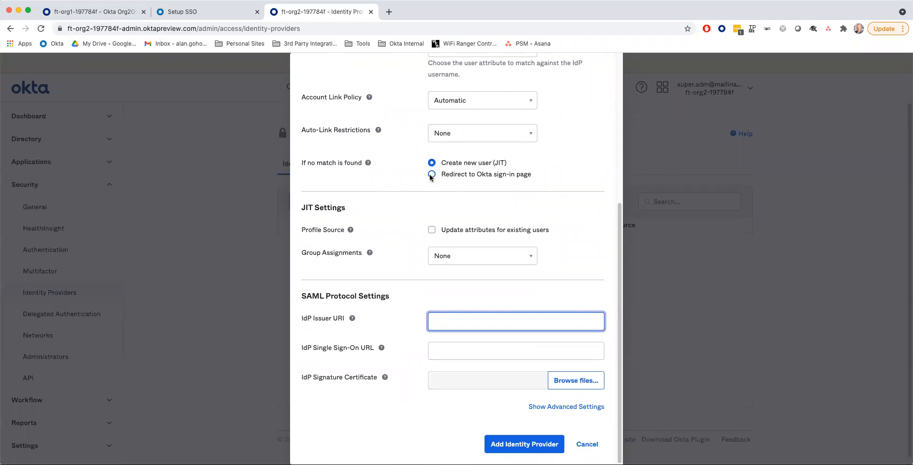
left_click_drag(301, 163, 359, 162)
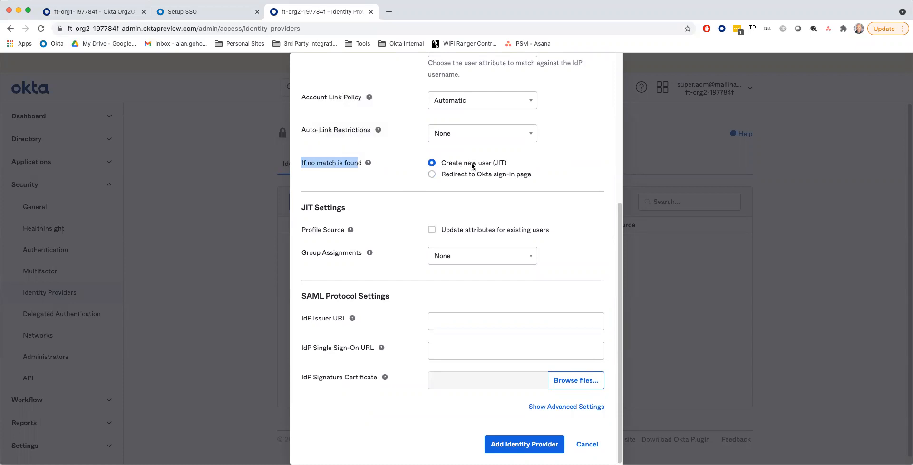
left_click(431, 175)
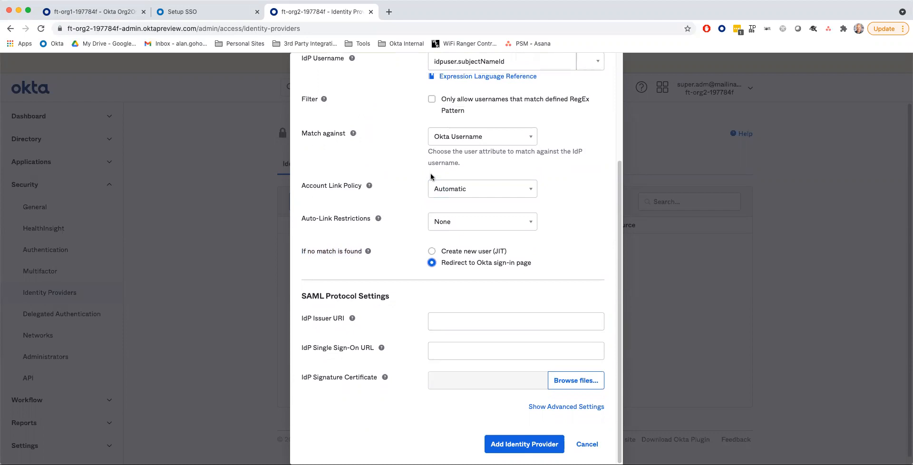
- Copy the IdP Issuer URI from the setup guide into the identity provider form
left_click(434, 322)
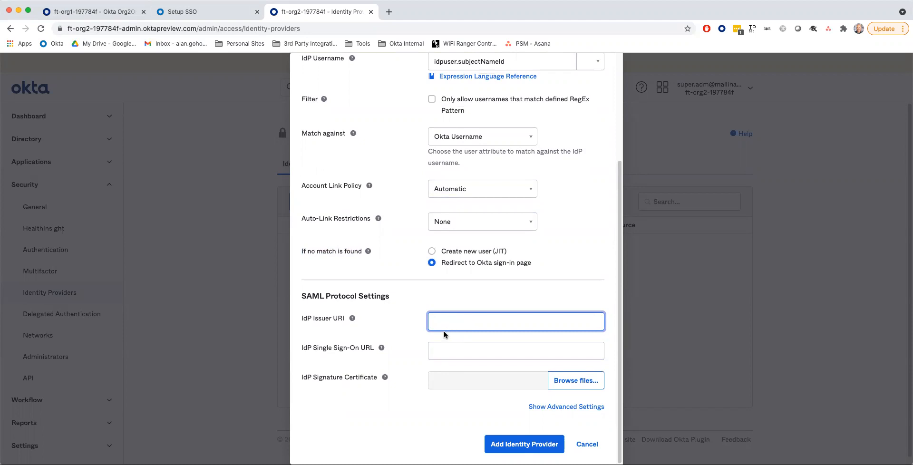
scroll(443, 331, "up", 2)
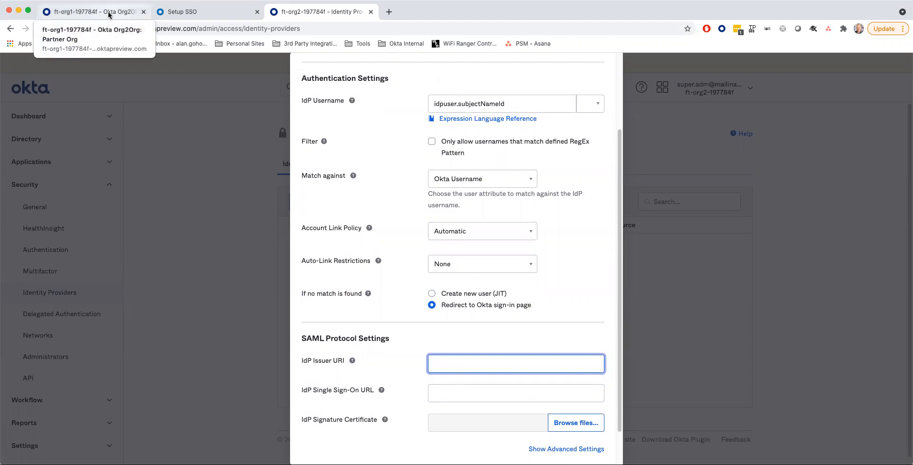
left_click(194, 13)
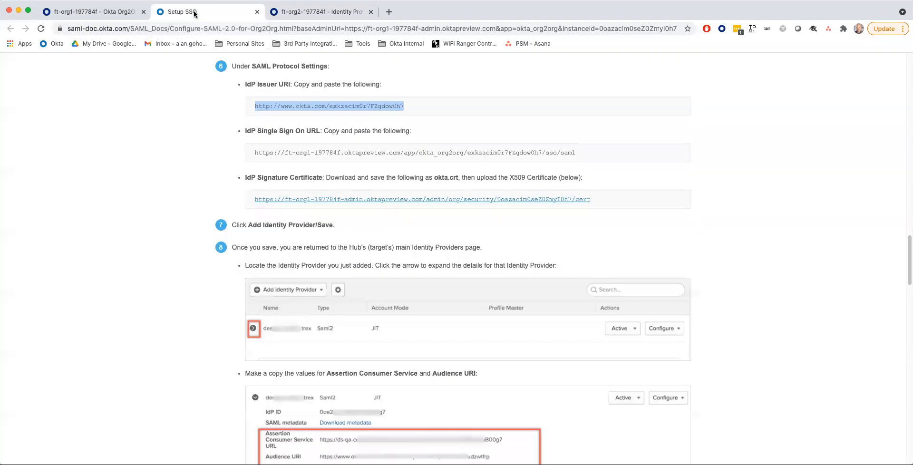
left_click(262, 107)
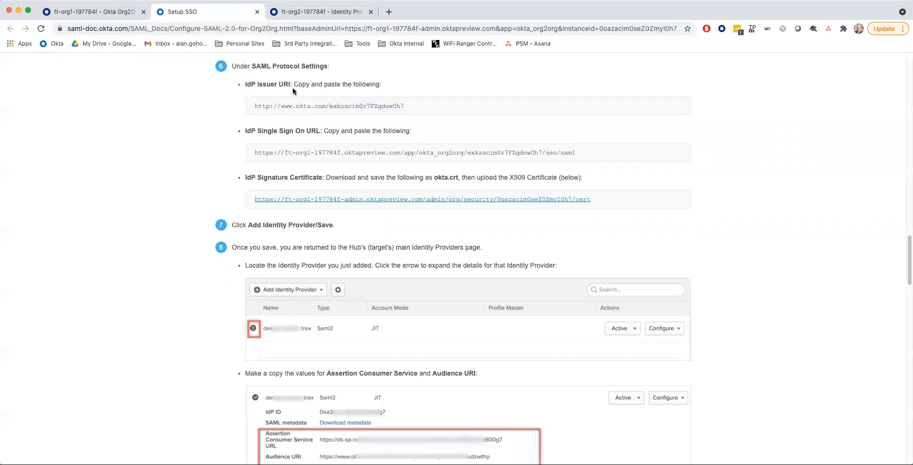
left_click_drag(256, 106, 393, 107)
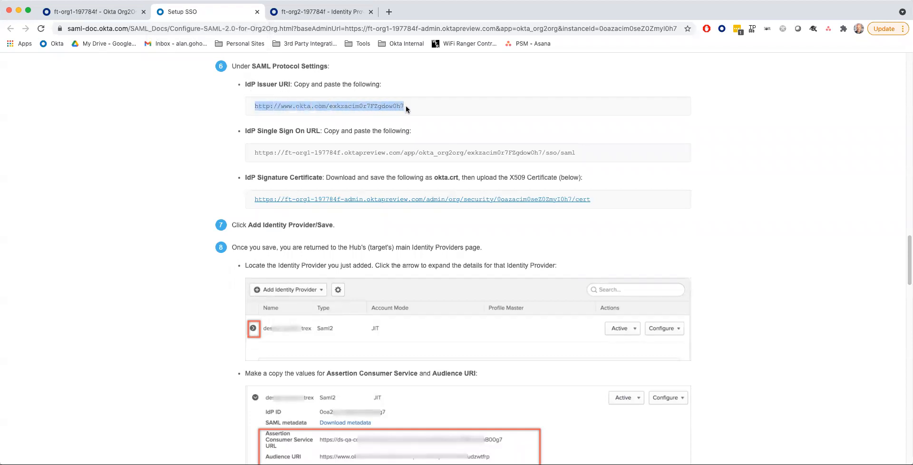
left_click(313, 18)
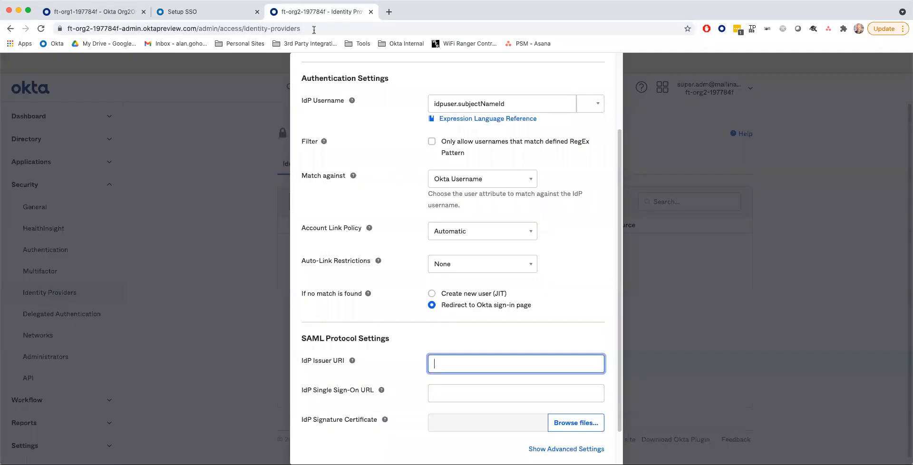
key("super+v")
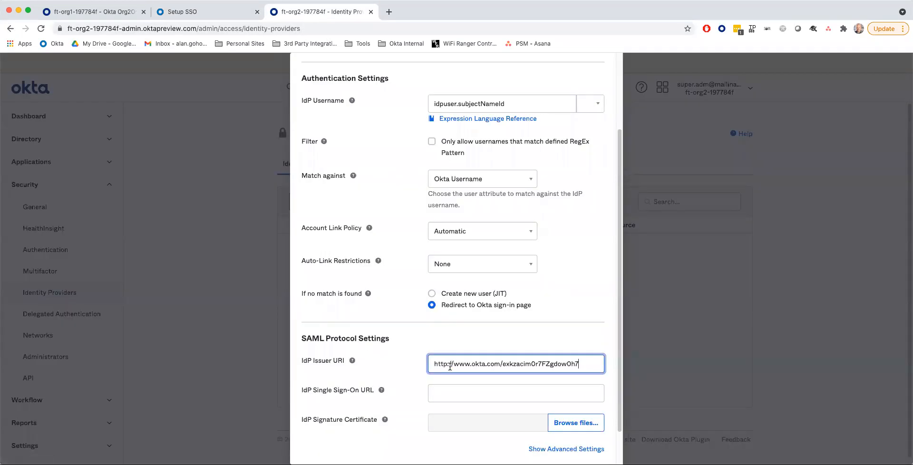
- Copy the IdP Single Sign-On URL from the setup guide into the form
left_click(455, 394)
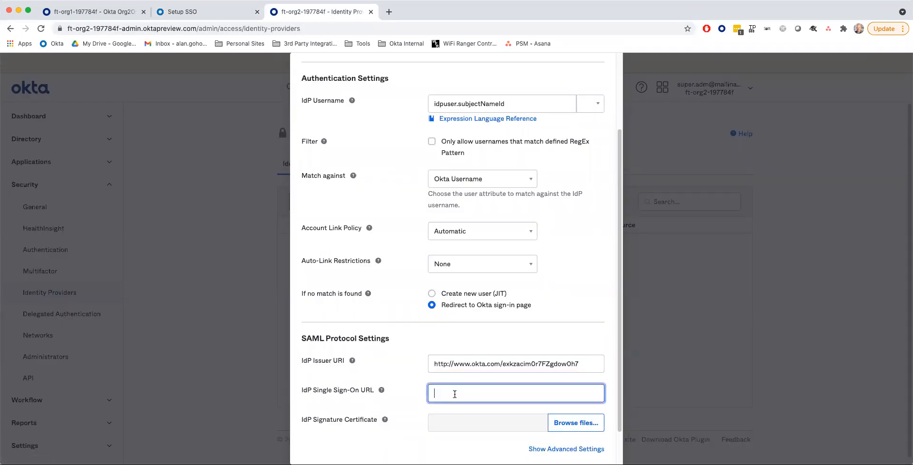
scroll(423, 365, "up", 1)
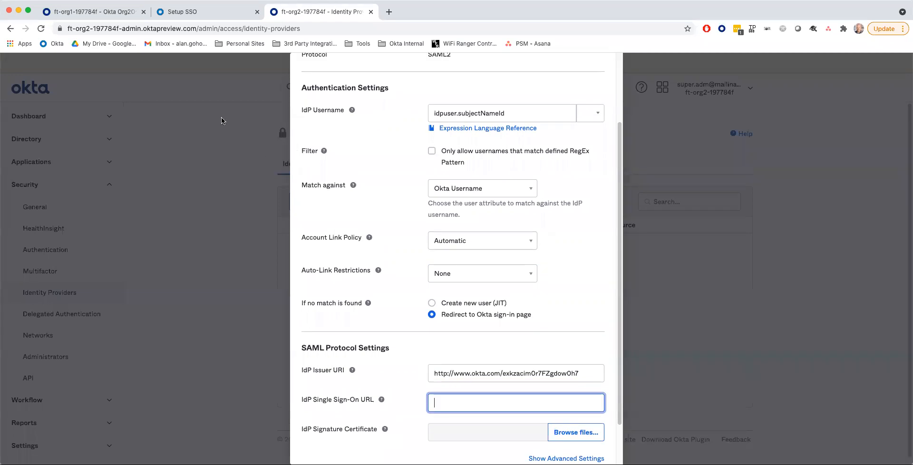
left_click(180, 13)
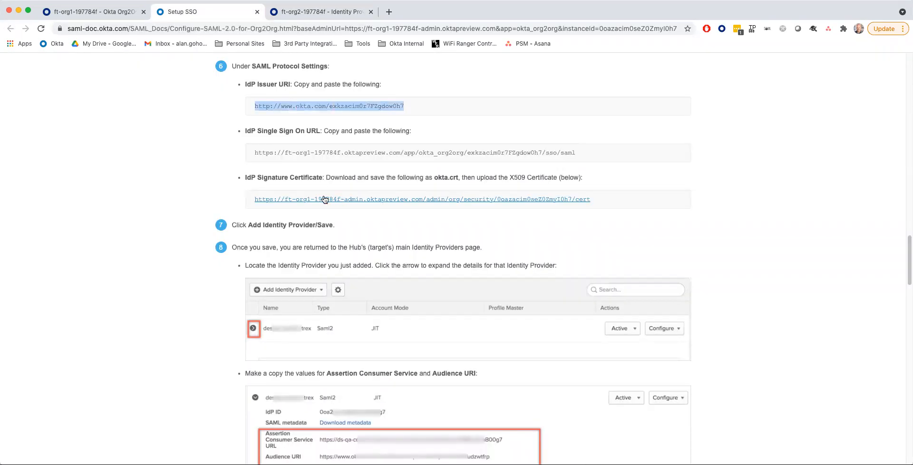
left_click_drag(255, 156, 578, 163)
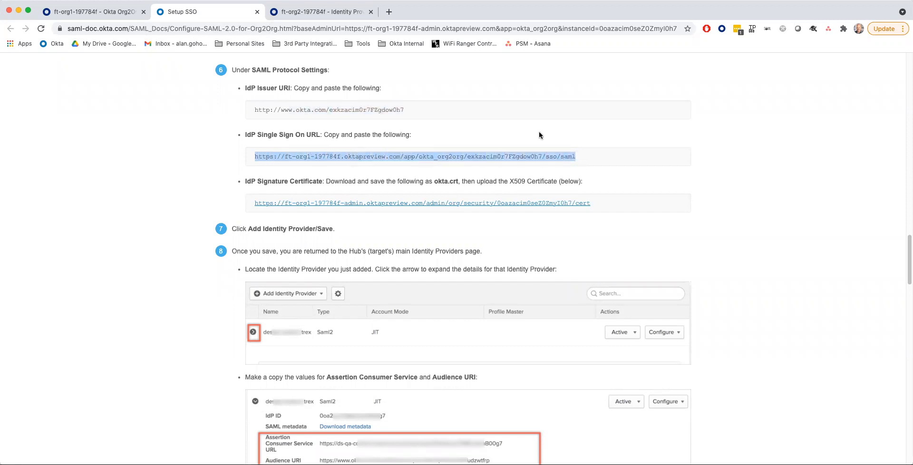
left_click(296, 13)
key("super+v")
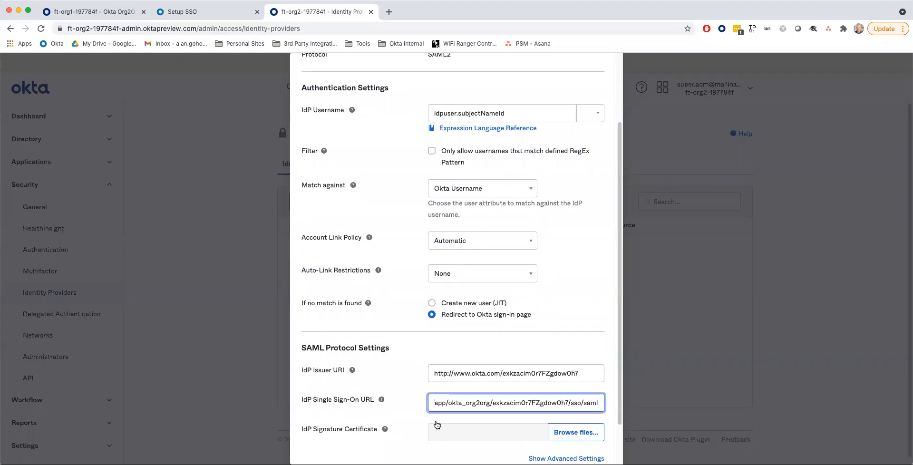
- Consult the setup guide's certificate section, then return to the identity provider form
left_click(190, 17)
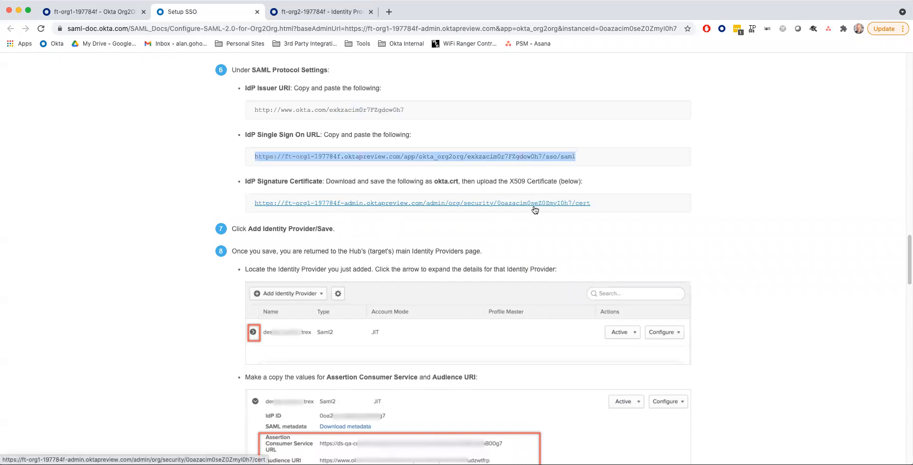
scroll(494, 210, "up", 1)
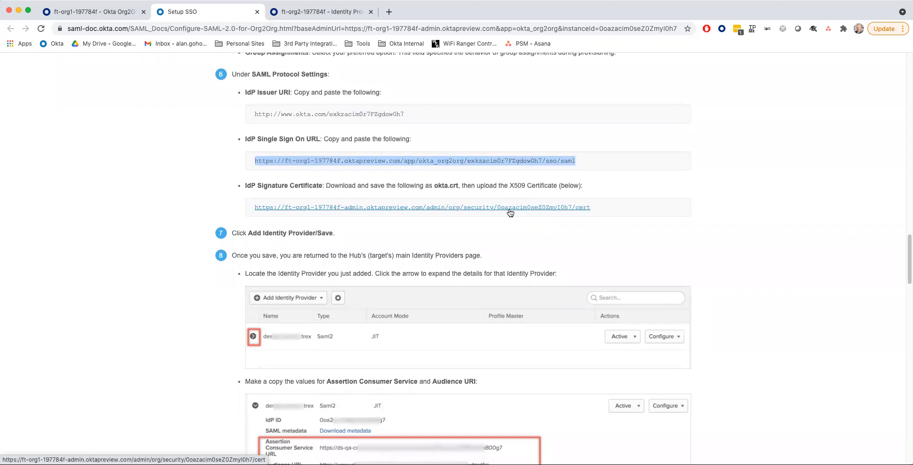
scroll(507, 214, "down", 1)
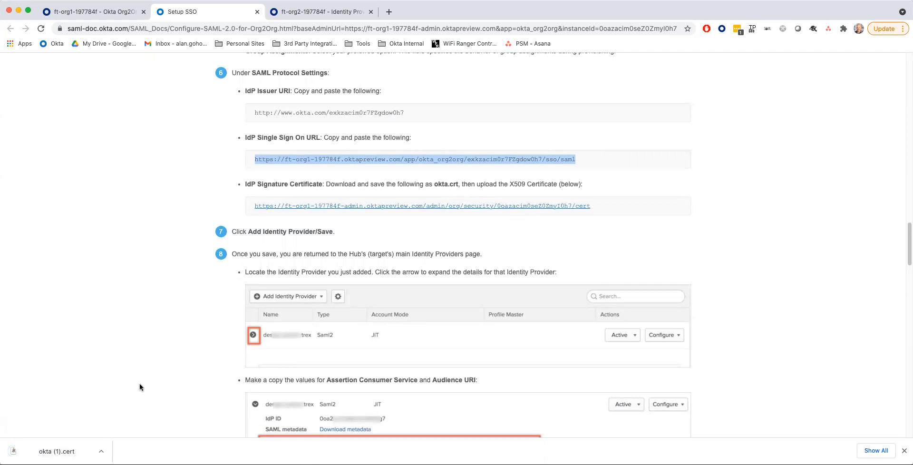
left_click(289, 17)
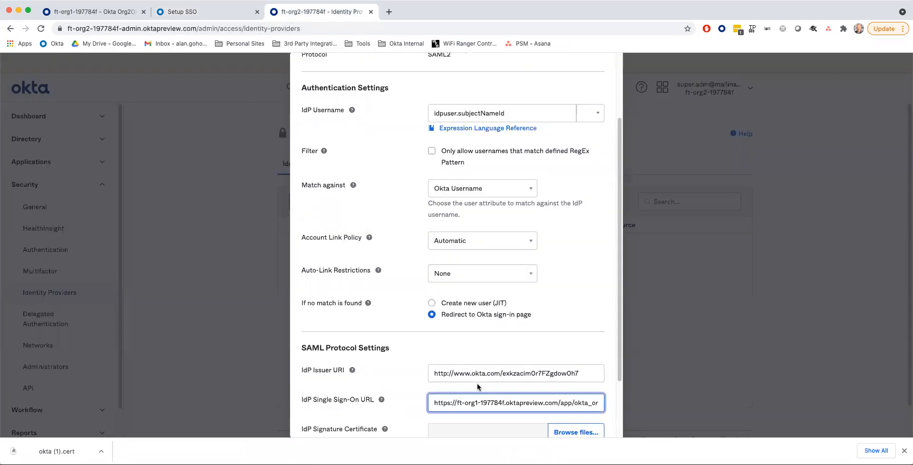
- Attach the downloaded Okta signature certificate and save Okta Ice IdP as a new identity provider
scroll(584, 414, "down", 3)
left_click(562, 356)
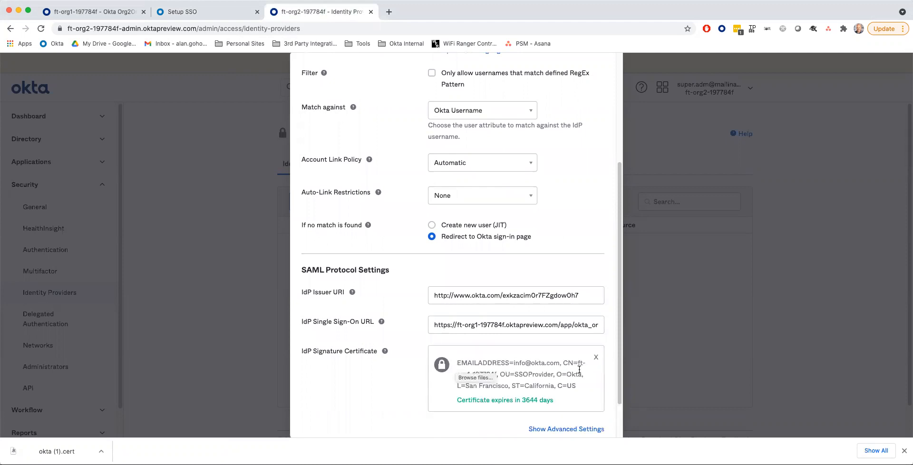
scroll(579, 370, "down", 2)
left_click(518, 419)
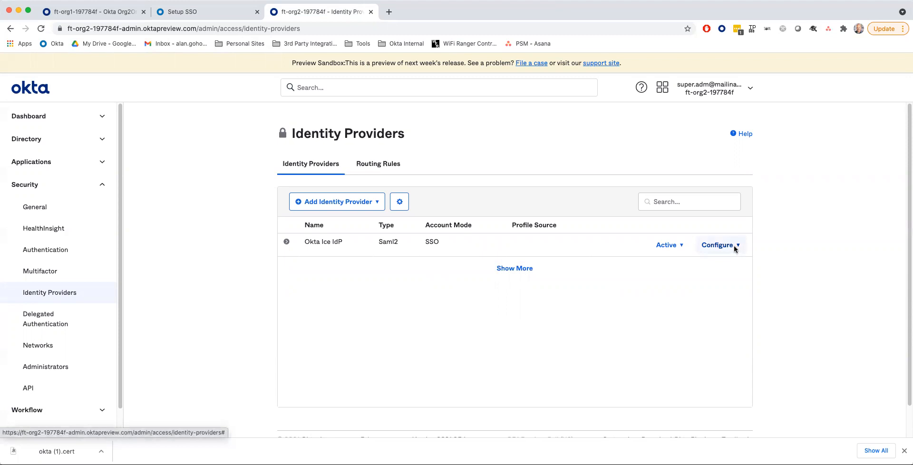
- Copy the Assertion Consumer Service URL from Okta Ice IdP's details in org2
left_click(286, 244)
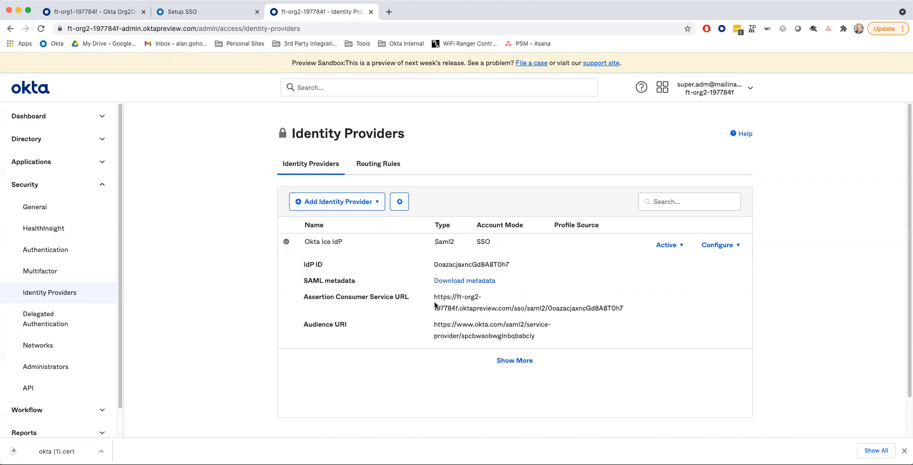
left_click_drag(435, 298, 485, 303)
left_click_drag(509, 305, 623, 310)
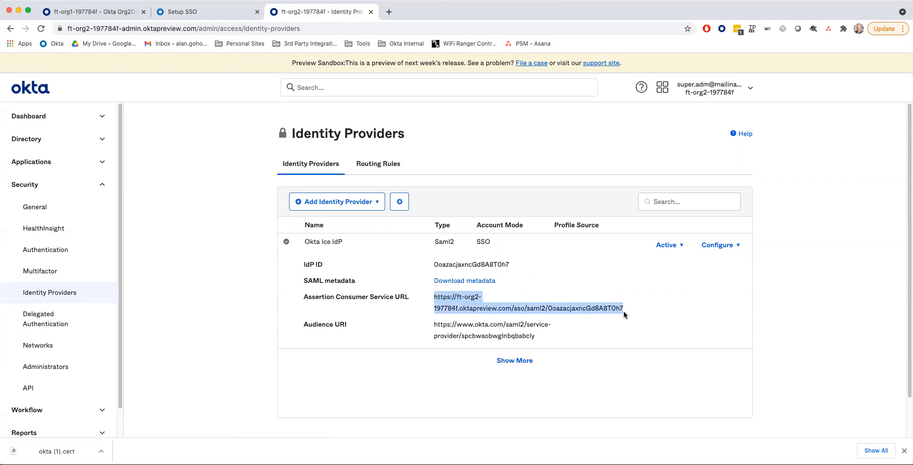
left_click_drag(434, 296, 620, 310)
right_click(622, 309)
left_click(626, 329)
- Paste org2's ACS URL into the Hub ACS URL field of Partner Org's sign-on settings
left_click(109, 14)
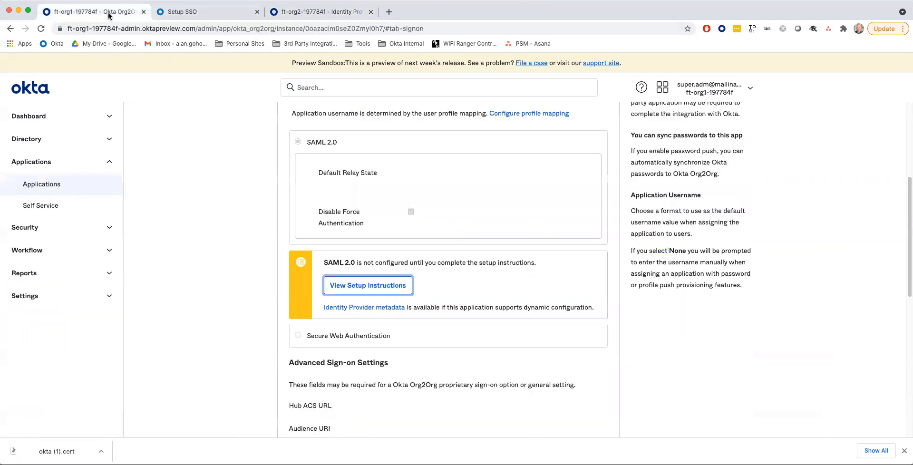
scroll(380, 309, "down", 5)
scroll(380, 309, "up", 3)
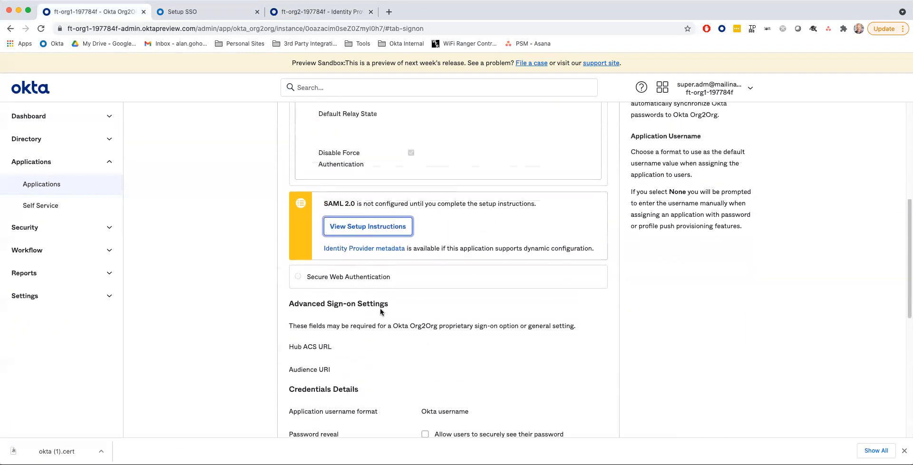
scroll(380, 308, "up", 8)
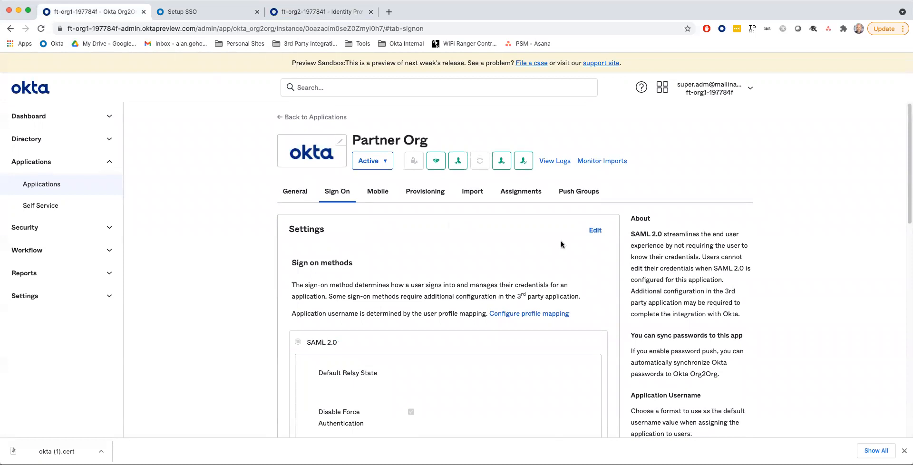
left_click(595, 230)
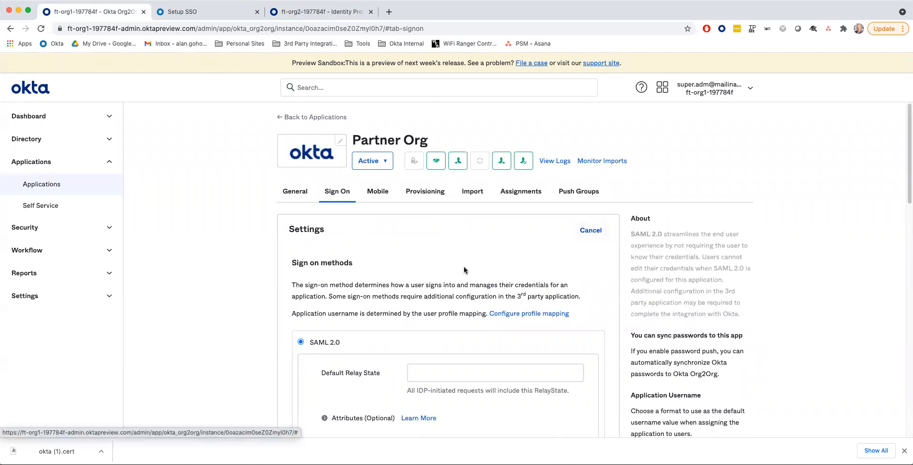
scroll(464, 267, "down", 3)
scroll(464, 267, "down", 10)
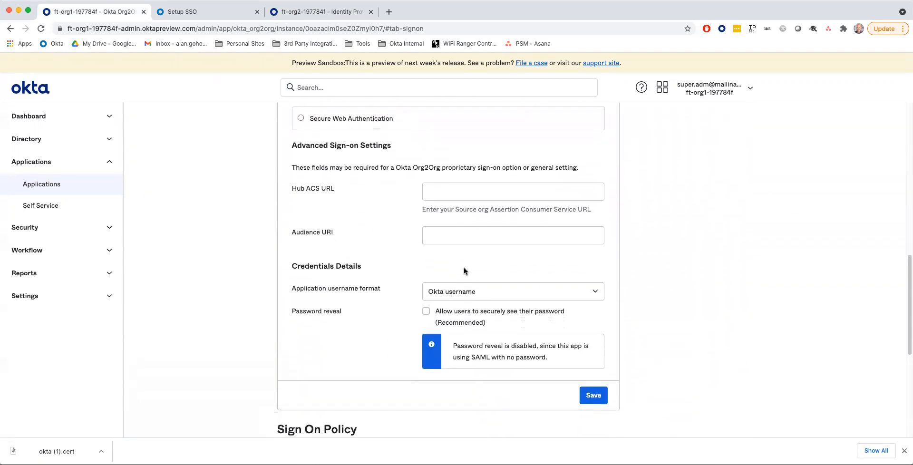
left_click(445, 191)
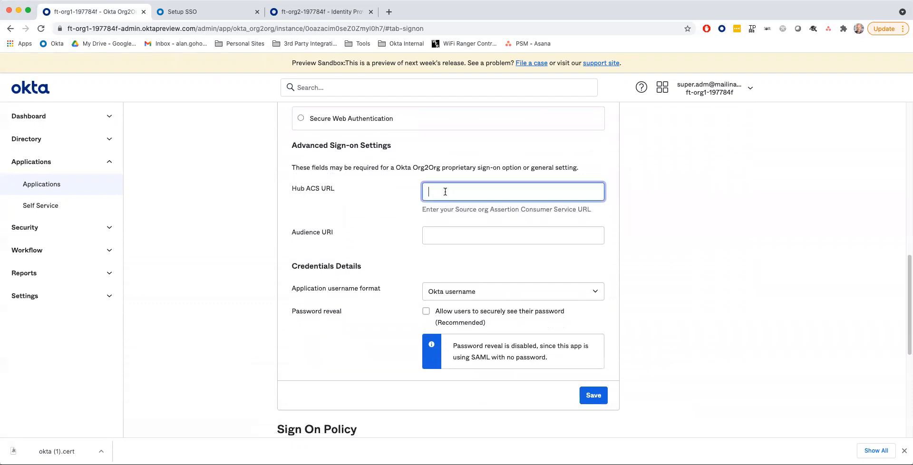
key("super+v")
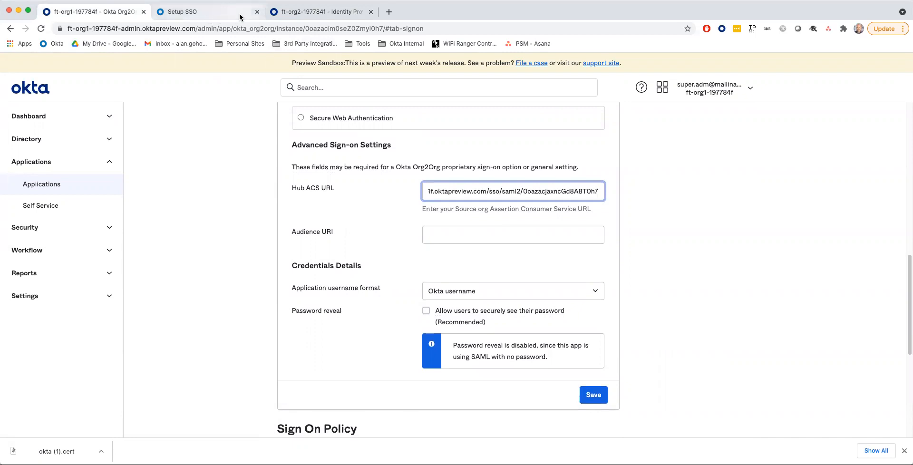
- Fill Partner Org's Audience URI with org2's value and save the sign-on settings
left_click(299, 14)
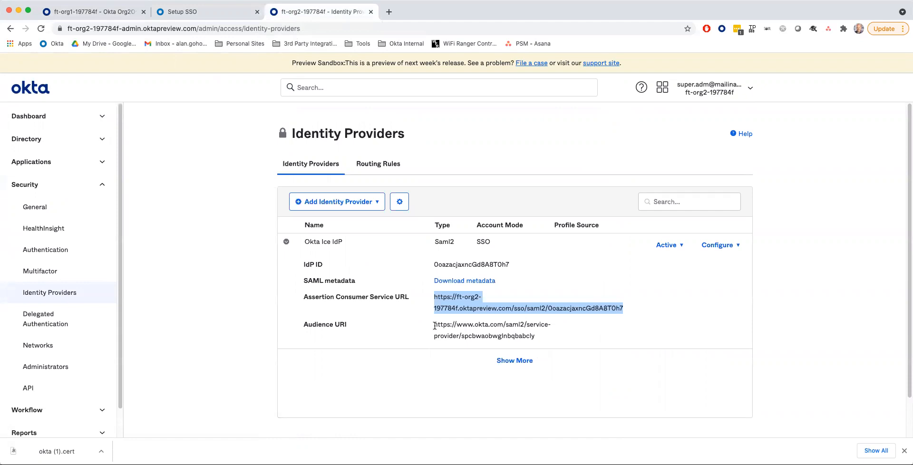
left_click_drag(434, 325, 536, 338)
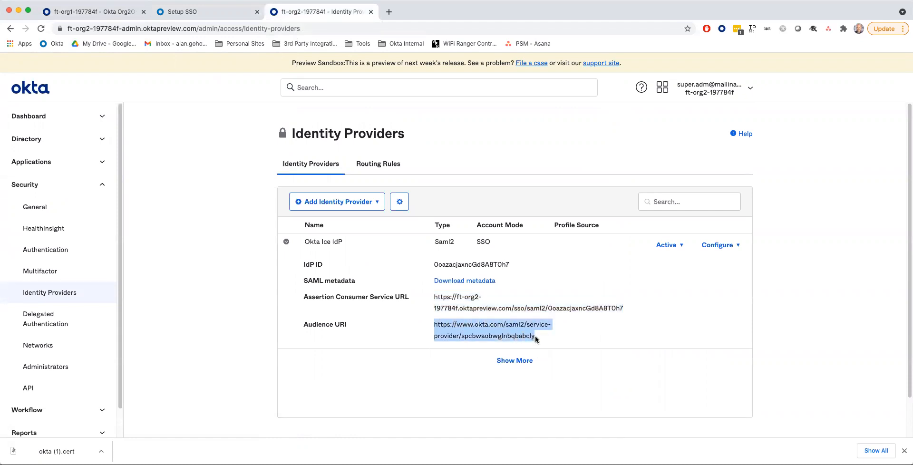
left_click(105, 13)
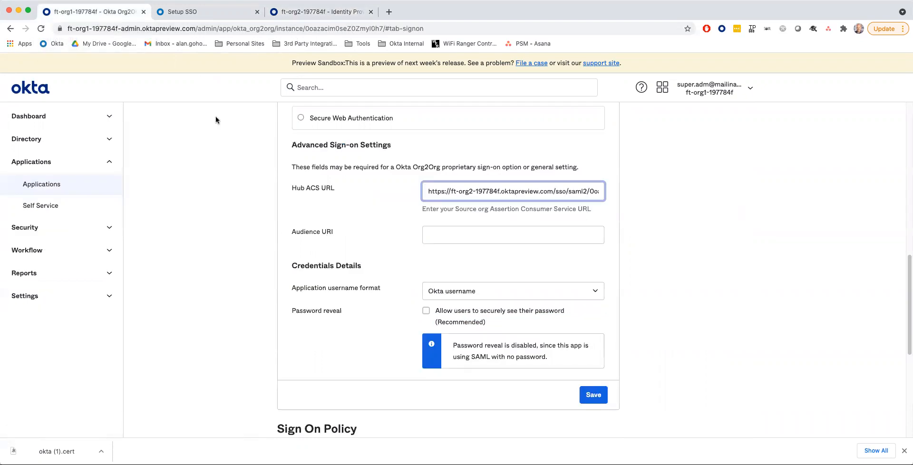
left_click(438, 235)
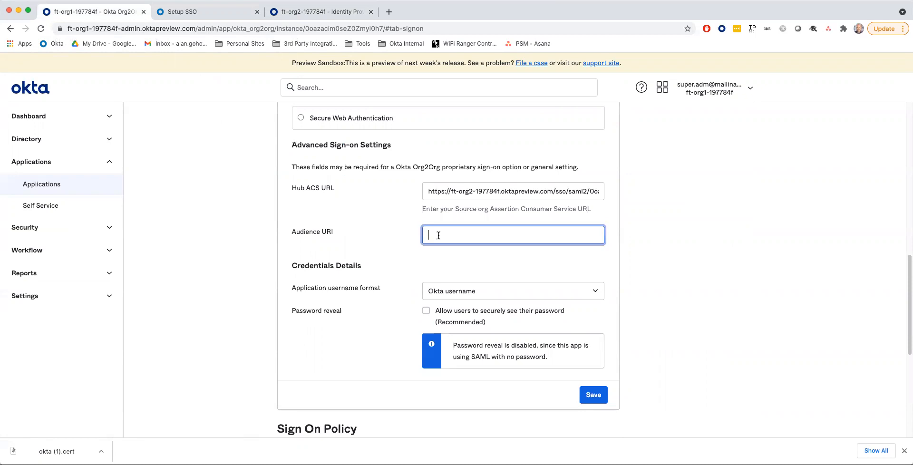
key("super+v")
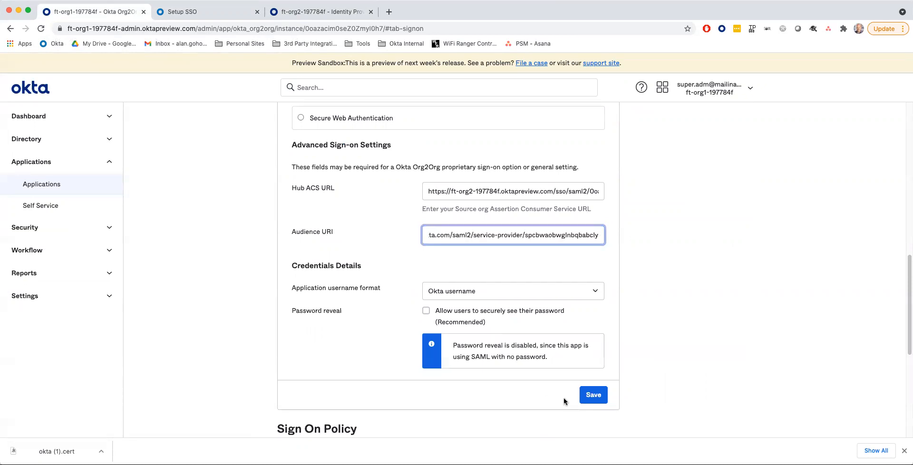
left_click(593, 397)
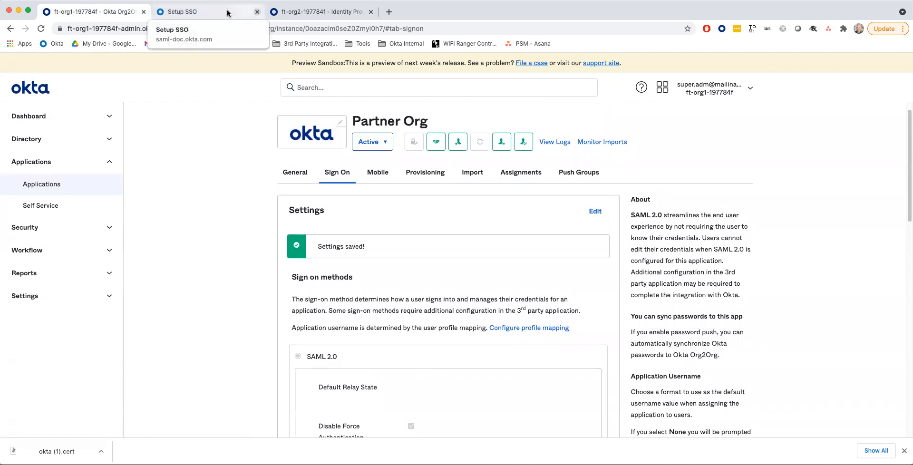
- Close the SAML setup documentation and sign out of the org1 admin console
left_click(255, 13)
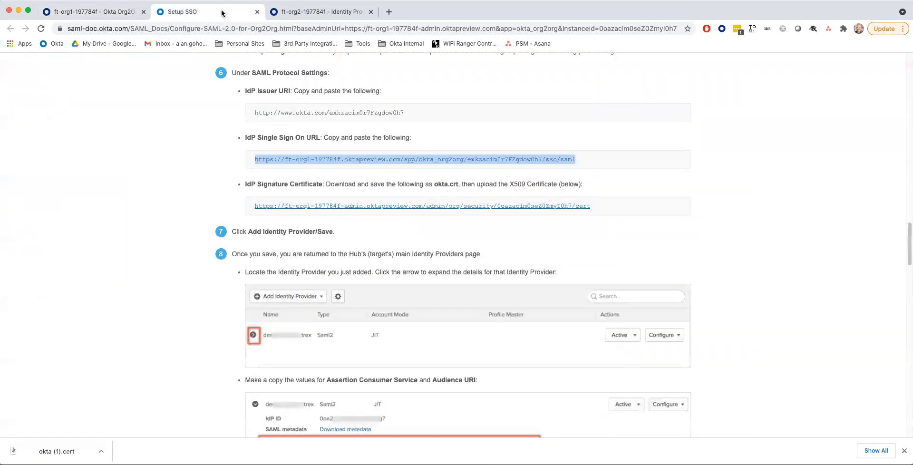
left_click(257, 12)
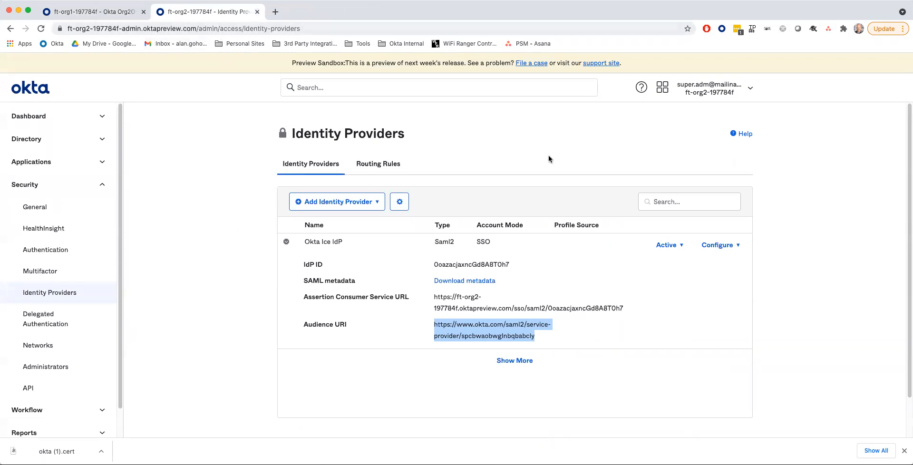
left_click(95, 13)
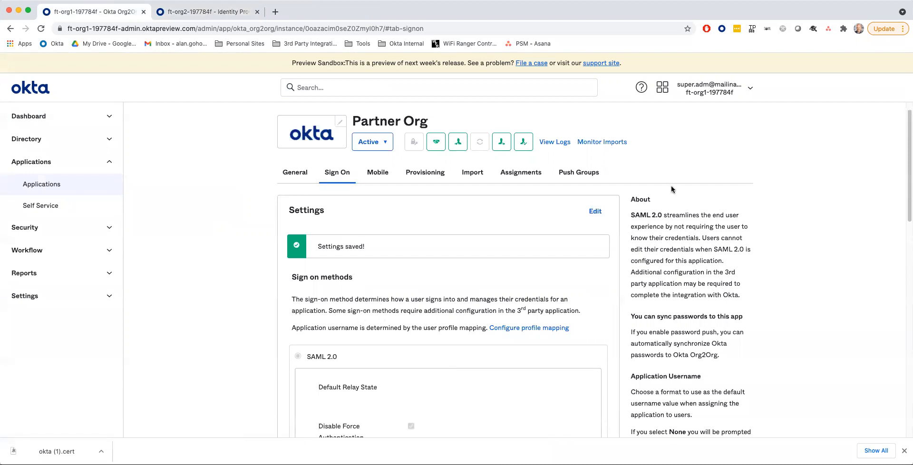
left_click(718, 90)
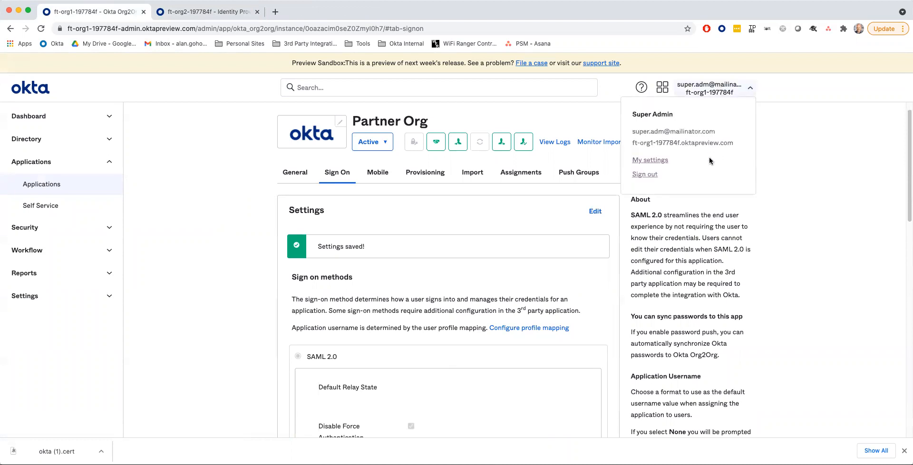
left_click(645, 175)
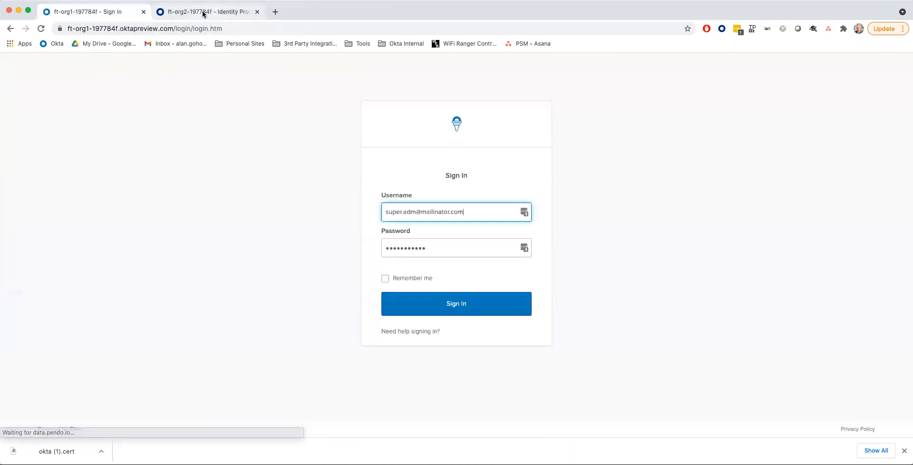
- Sign out of the org2 admin console as well
left_click(203, 14)
left_click(743, 93)
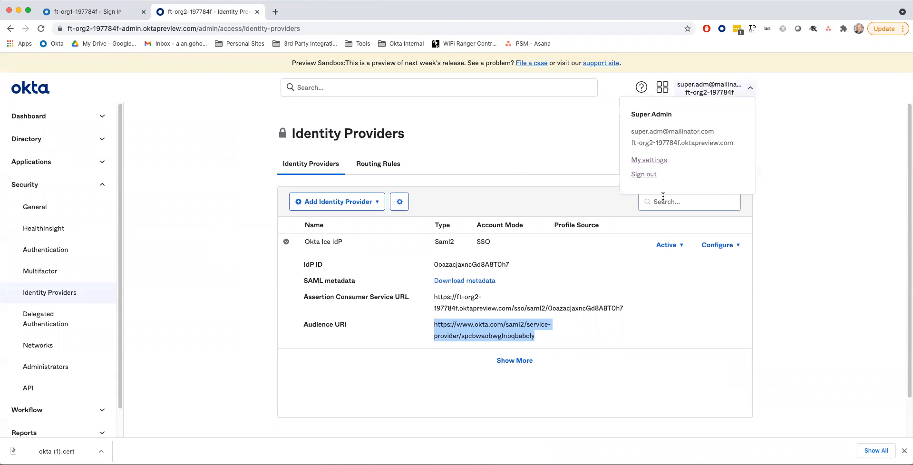
left_click(644, 175)
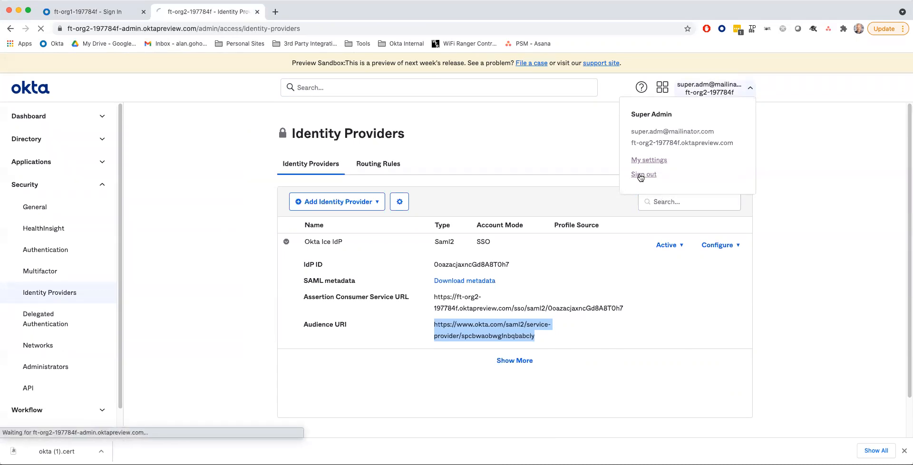
- Sign in to org1 with the test user's username and password, declining LastPass's save prompt
left_click(96, 11)
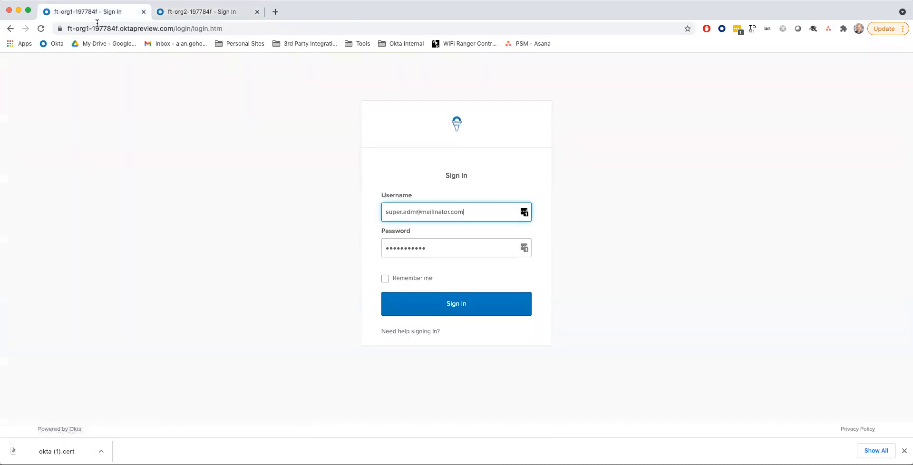
left_click_drag(465, 212, 349, 210)
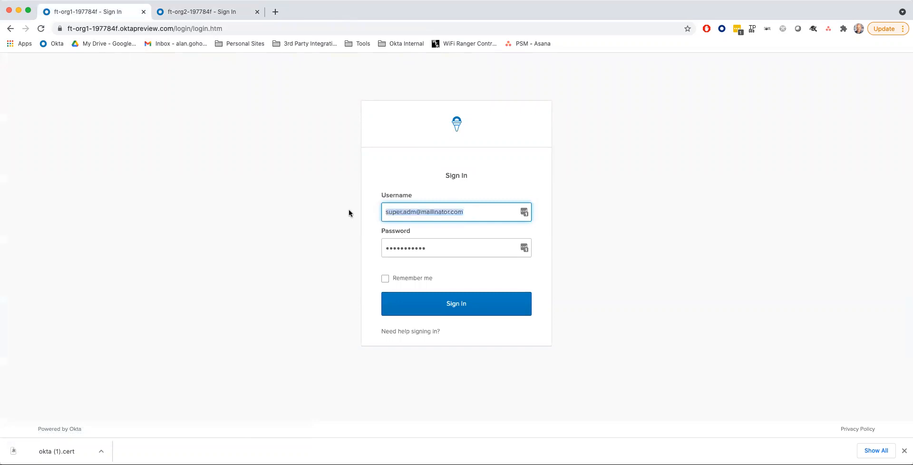
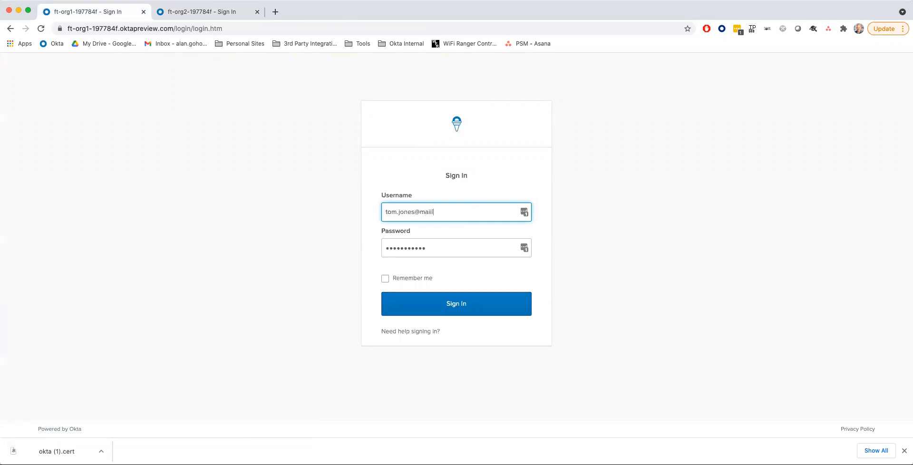
key("Tab")
type("•")
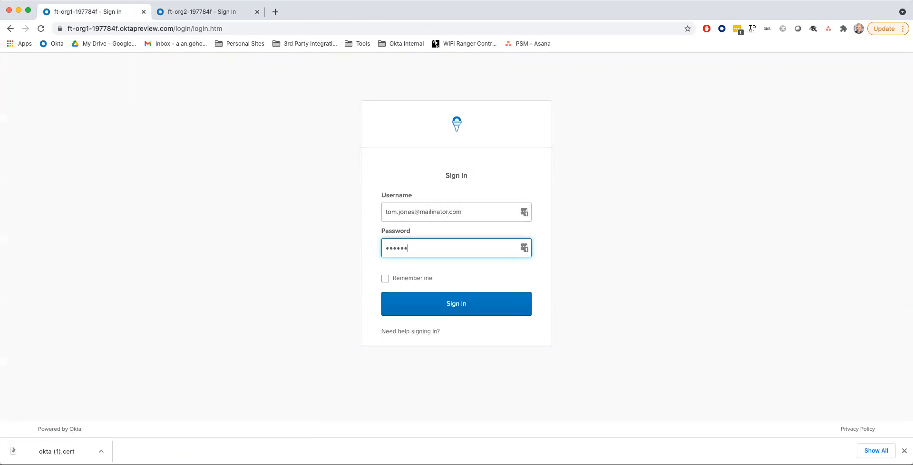
left_click(450, 304)
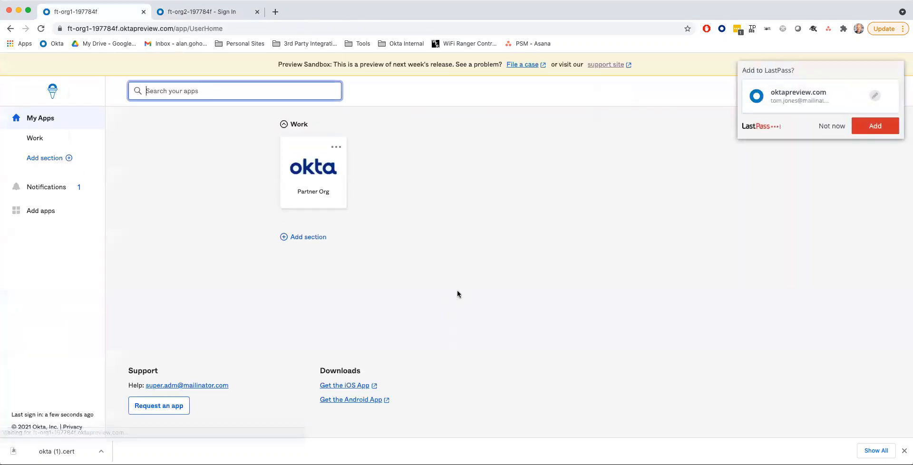
left_click(831, 126)
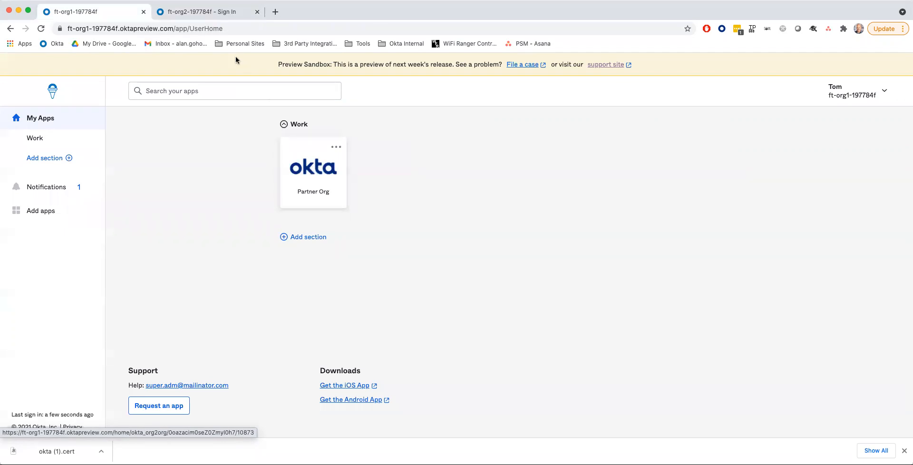
- Close the org2 sign-in tab, launch the Partner Org tile, and skip the welcome tour
left_click(210, 14)
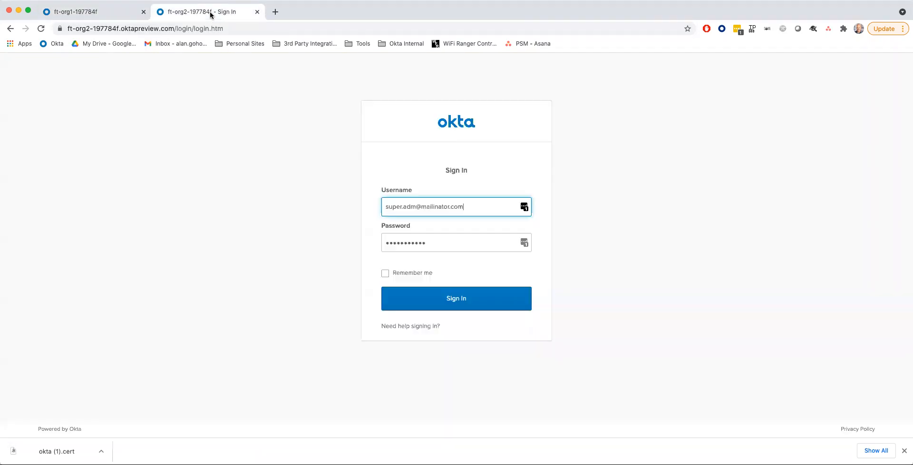
left_click(258, 11)
left_click(312, 166)
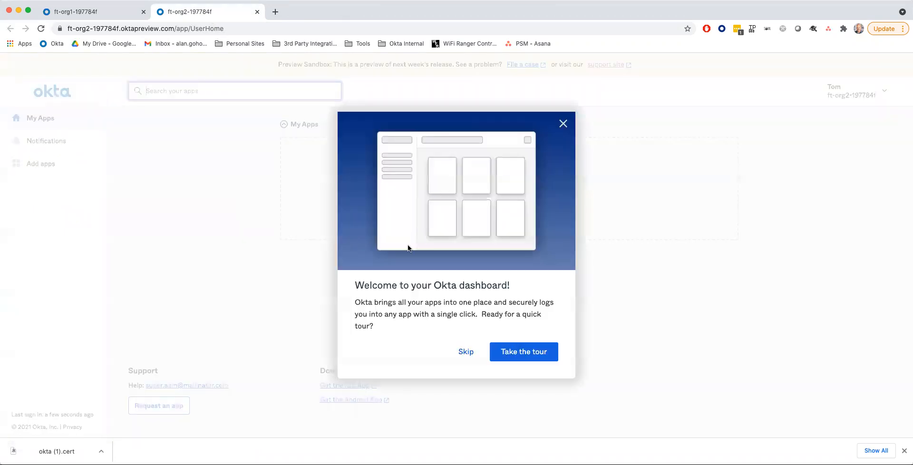
left_click(465, 355)
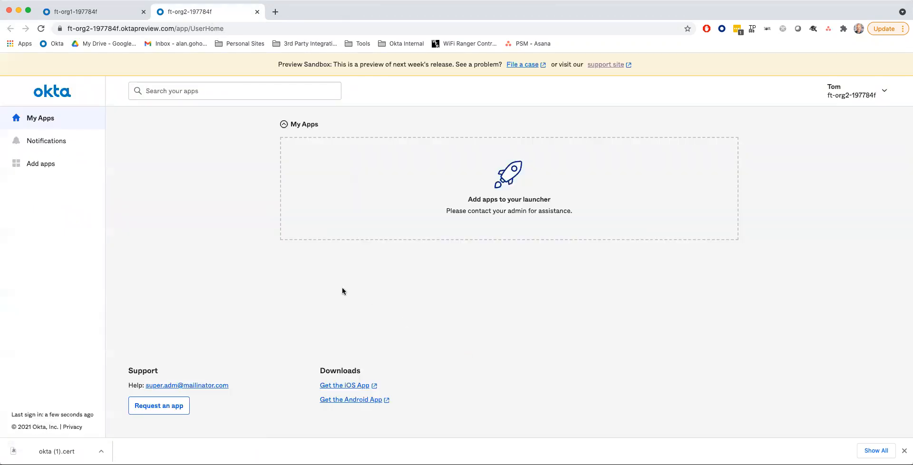